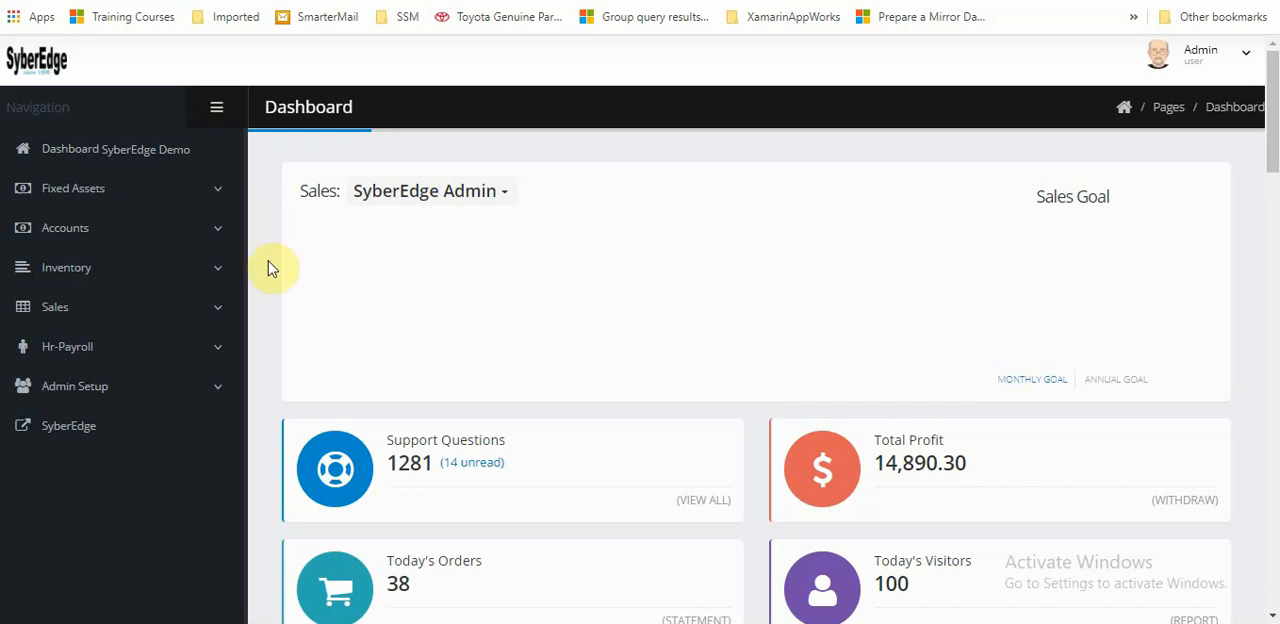
# Open the Account Setup page of the Accounts module in a new browser tab and switch to it
pyautogui.click(148, 234)
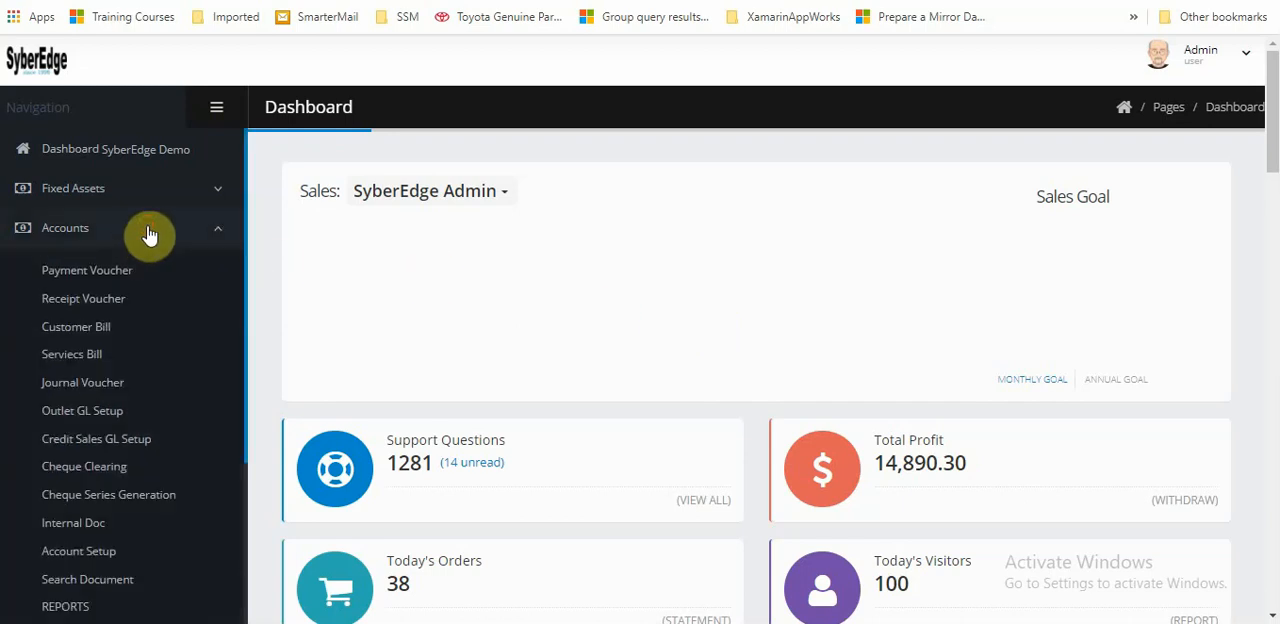
pyautogui.rightClick(89, 550)
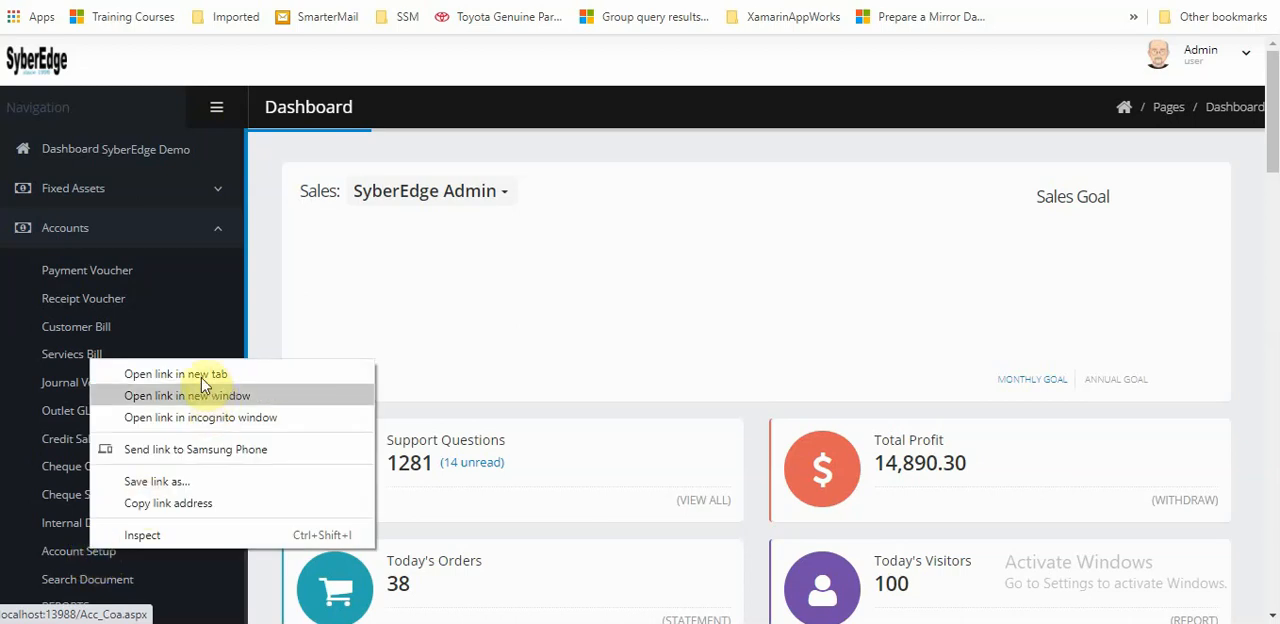
pyautogui.click(200, 374)
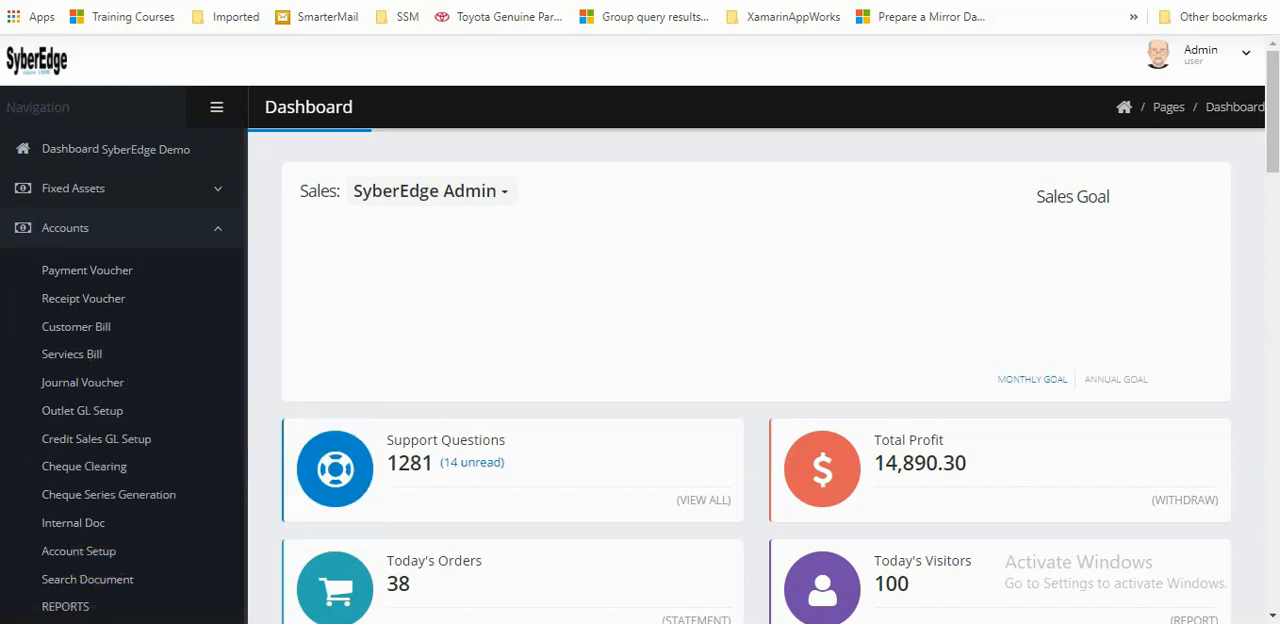
pyautogui.click(340, 0)
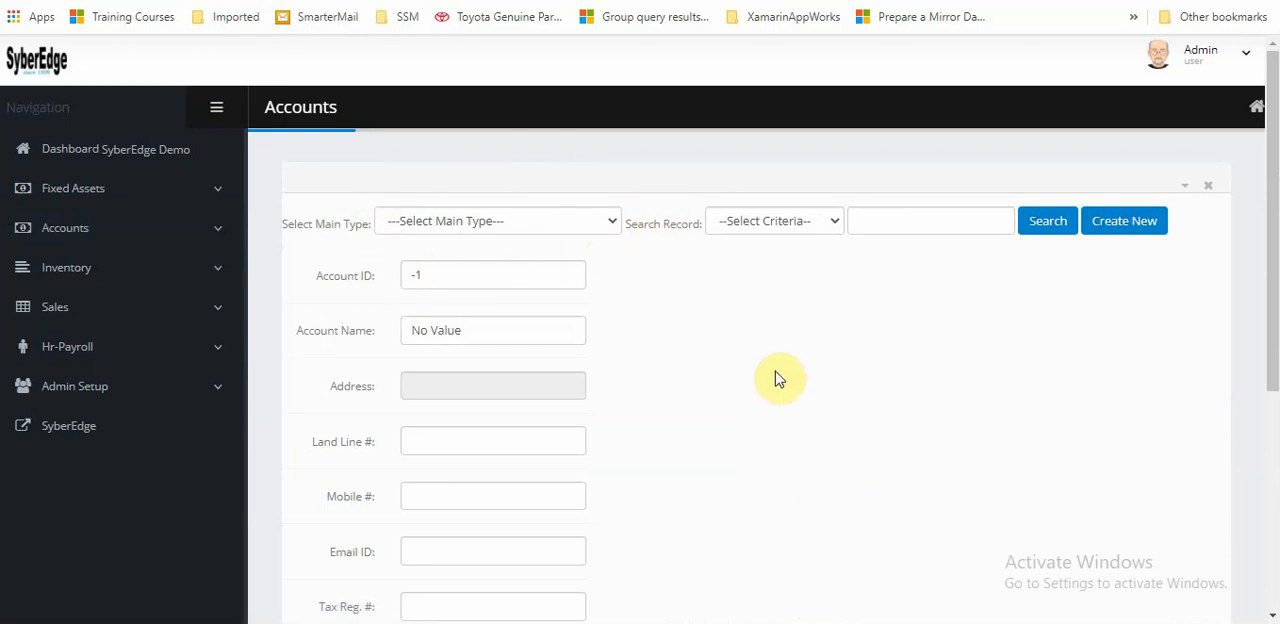
# Start a new account under the CASH & BANK main type and name it HBL
pyautogui.click(545, 227)
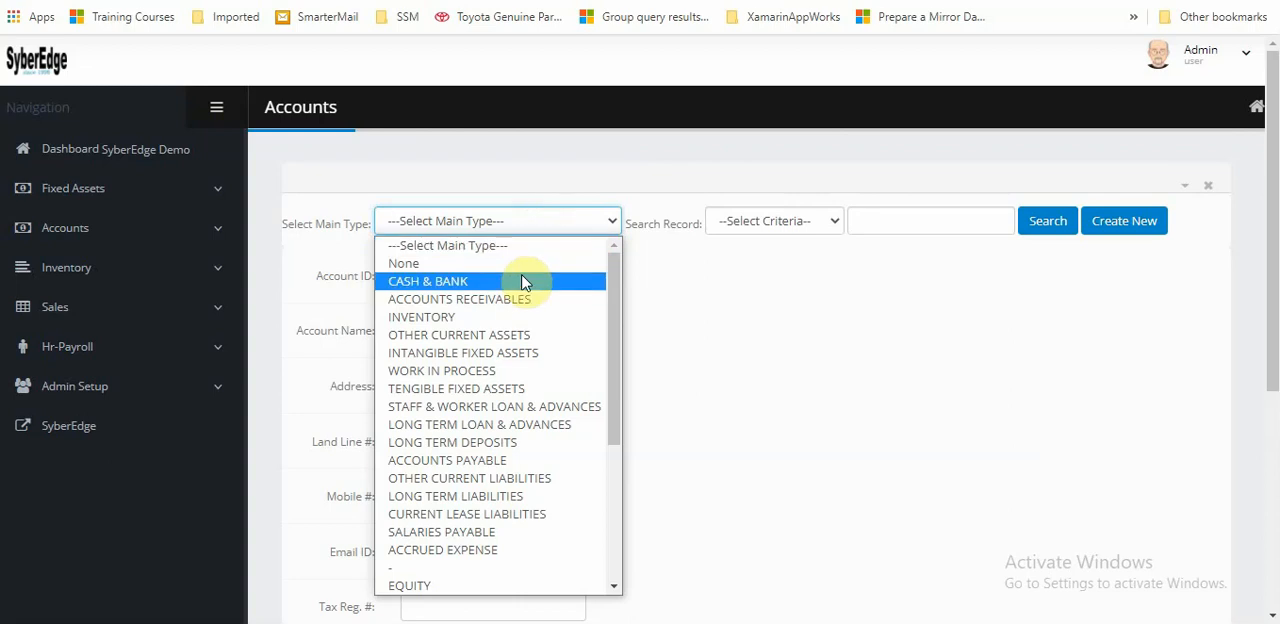
pyautogui.click(406, 289)
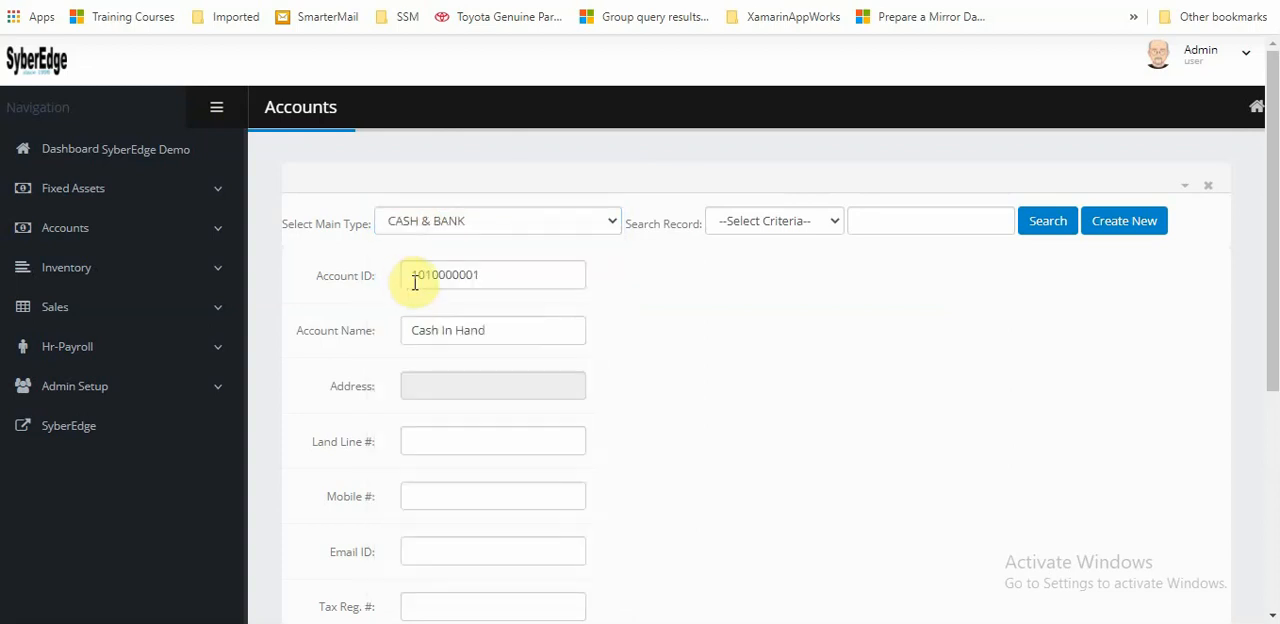
pyautogui.click(1122, 229)
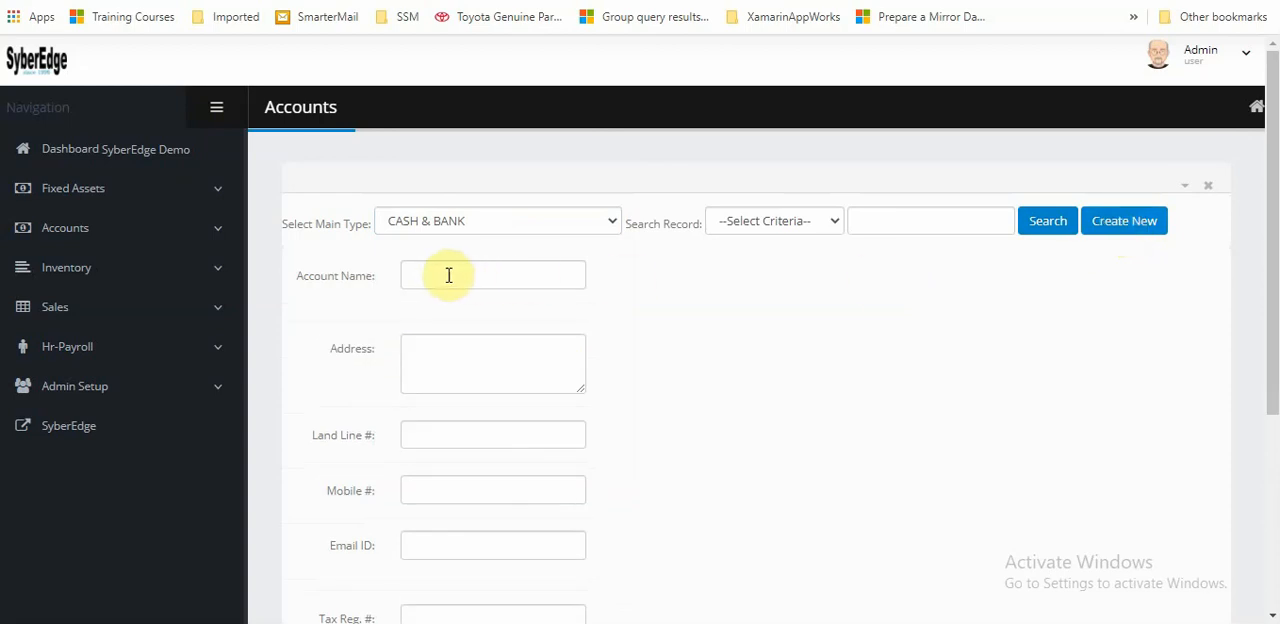
pyautogui.click(446, 275)
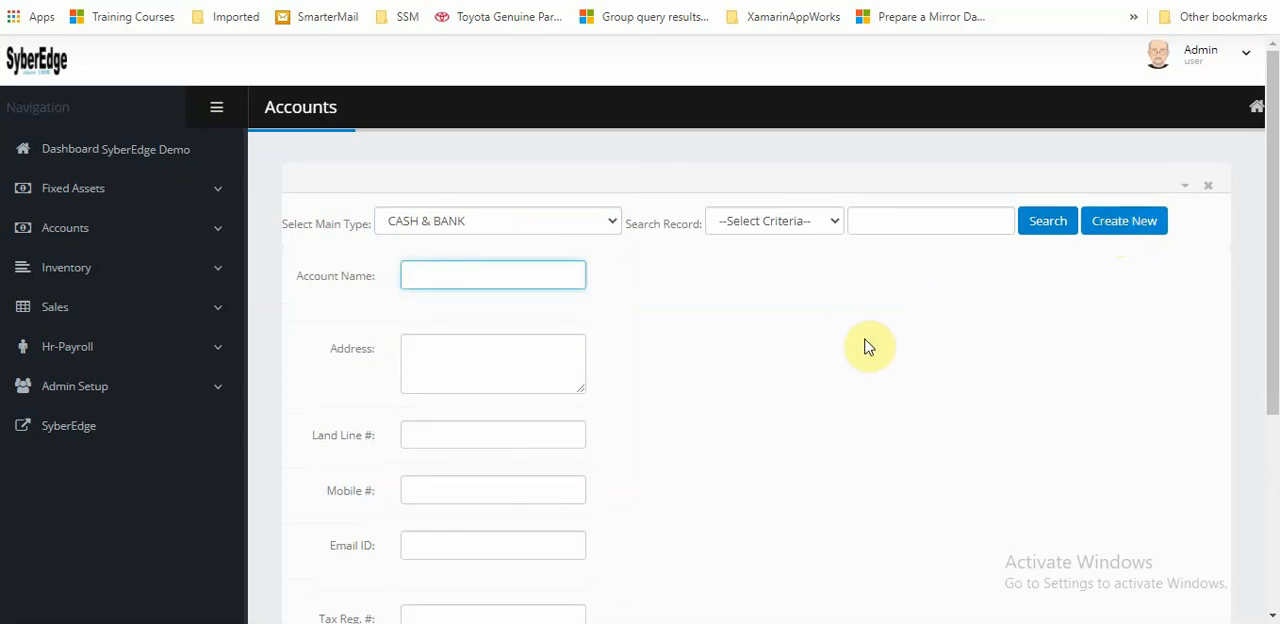
pyautogui.write('HBL')
# Leave the HBL account's address and contact fields blank, mark it active and insert the record
pyautogui.click(490, 360)
pyautogui.scroll(-1, 491, 362)
pyautogui.click(427, 346)
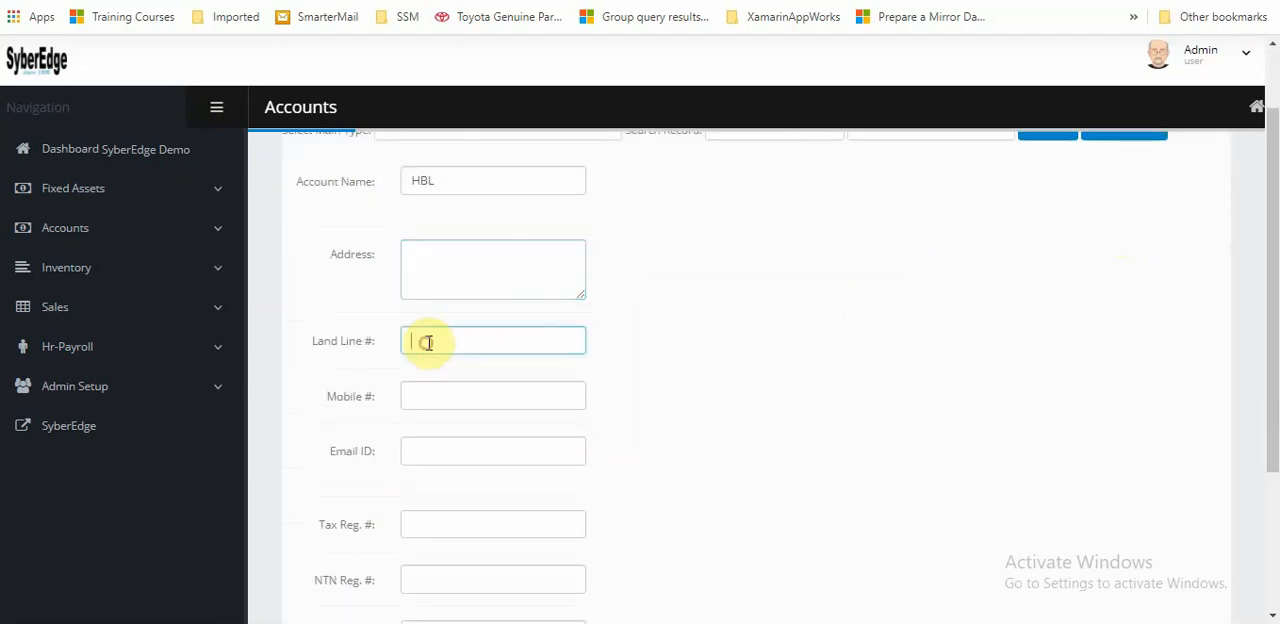
pyautogui.scroll(-2, 491, 289)
pyautogui.click(424, 203)
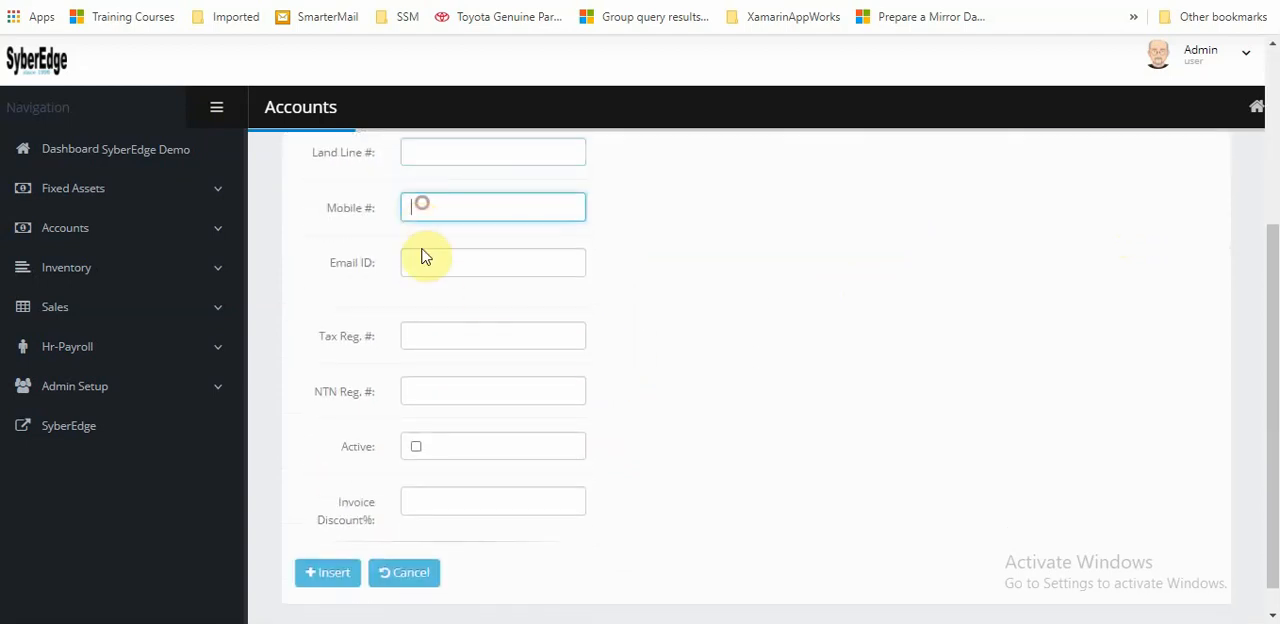
pyautogui.click(421, 264)
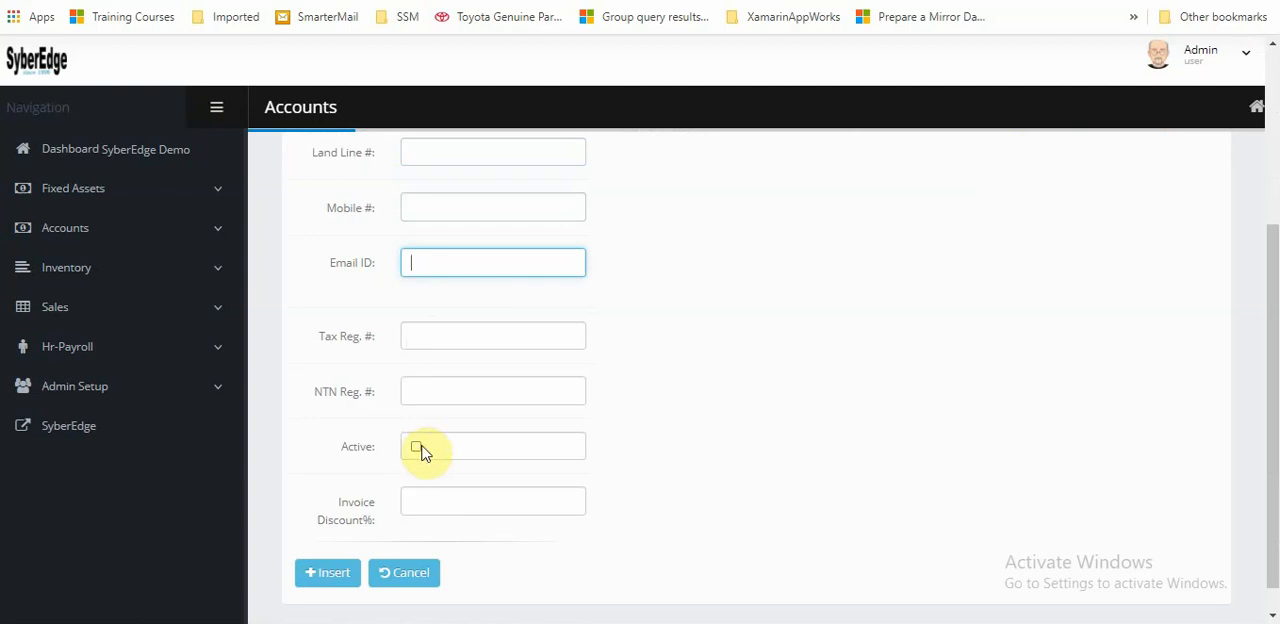
pyautogui.click(416, 447)
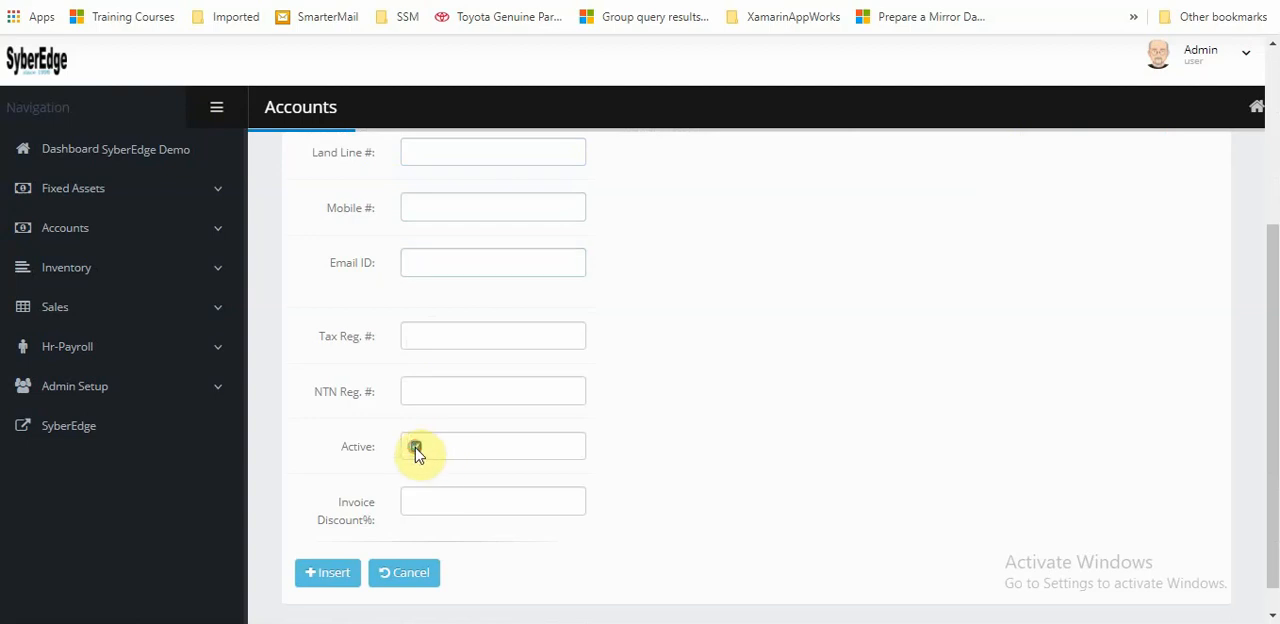
pyautogui.click(333, 572)
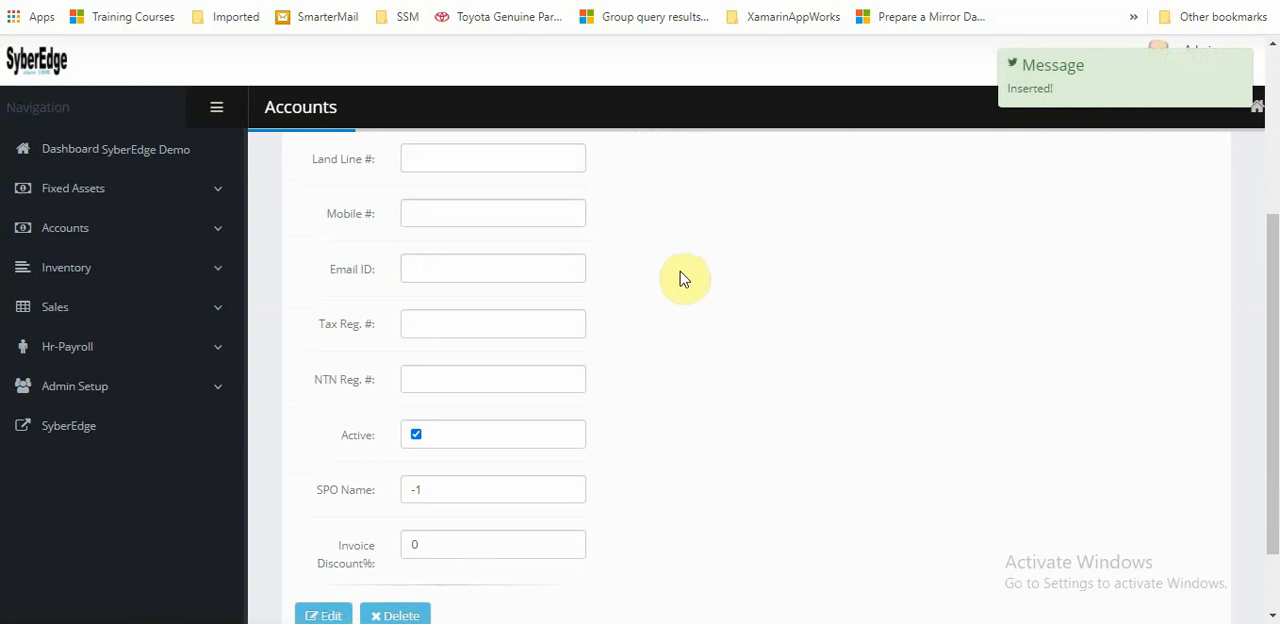
# Start a new account under the ACCOUNTS RECEIVABLES main type and name it NEW CUSTOMER
pyautogui.scroll(3, 694, 280)
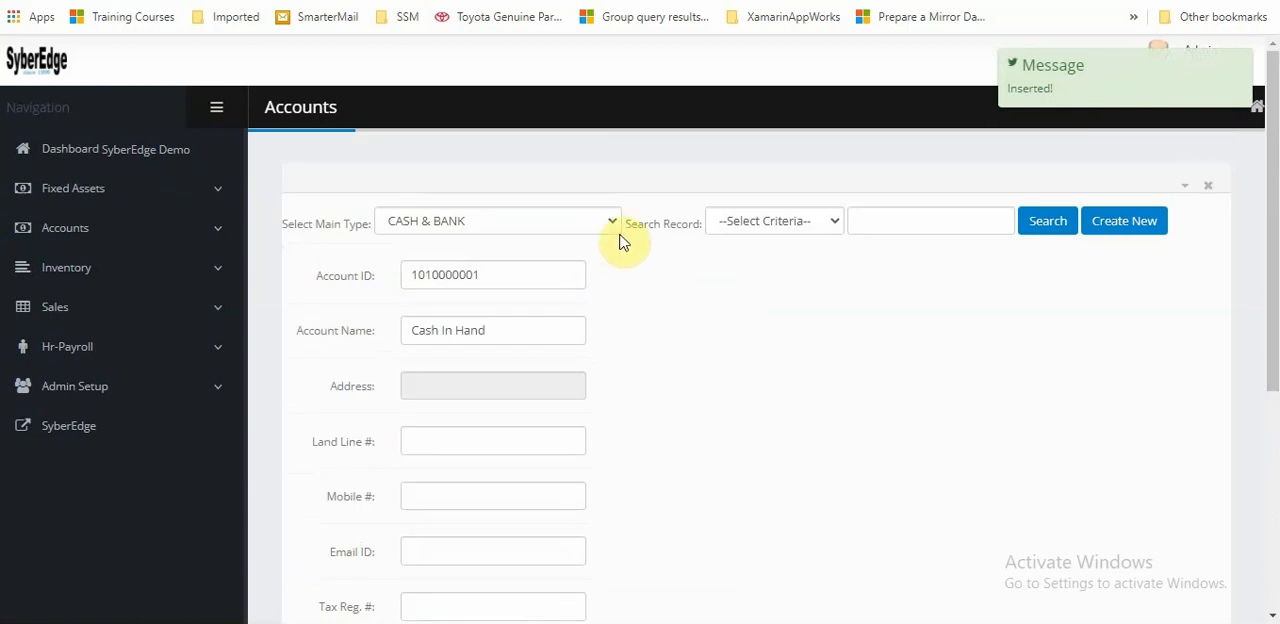
pyautogui.click(537, 224)
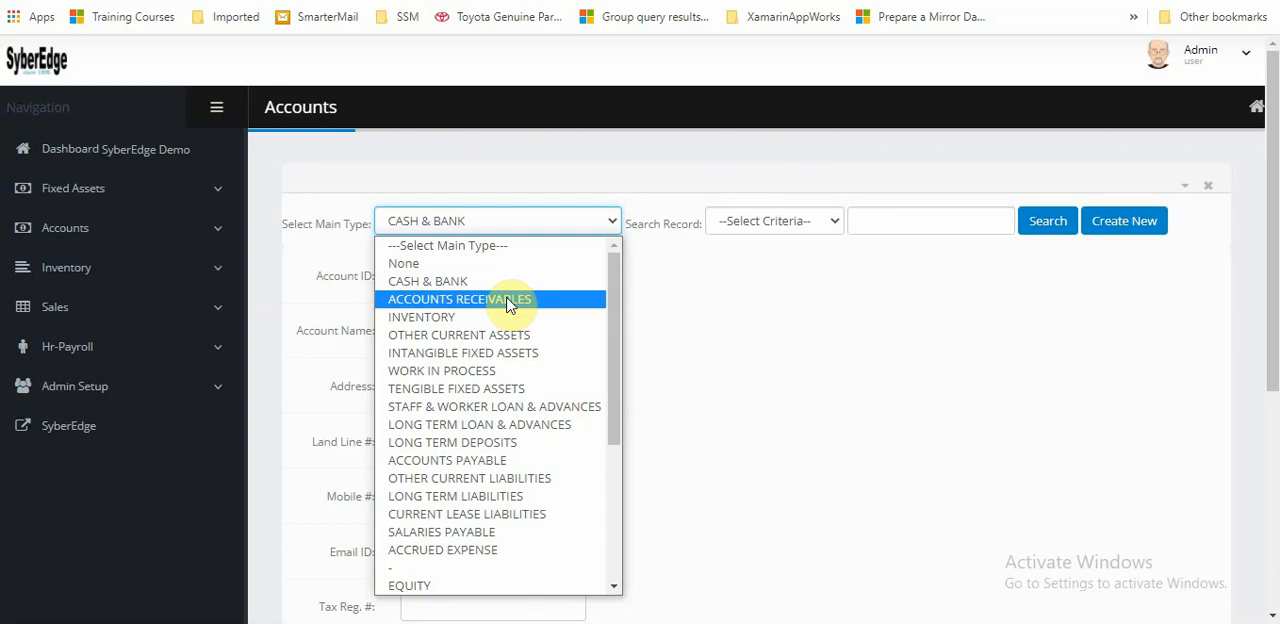
pyautogui.click(510, 302)
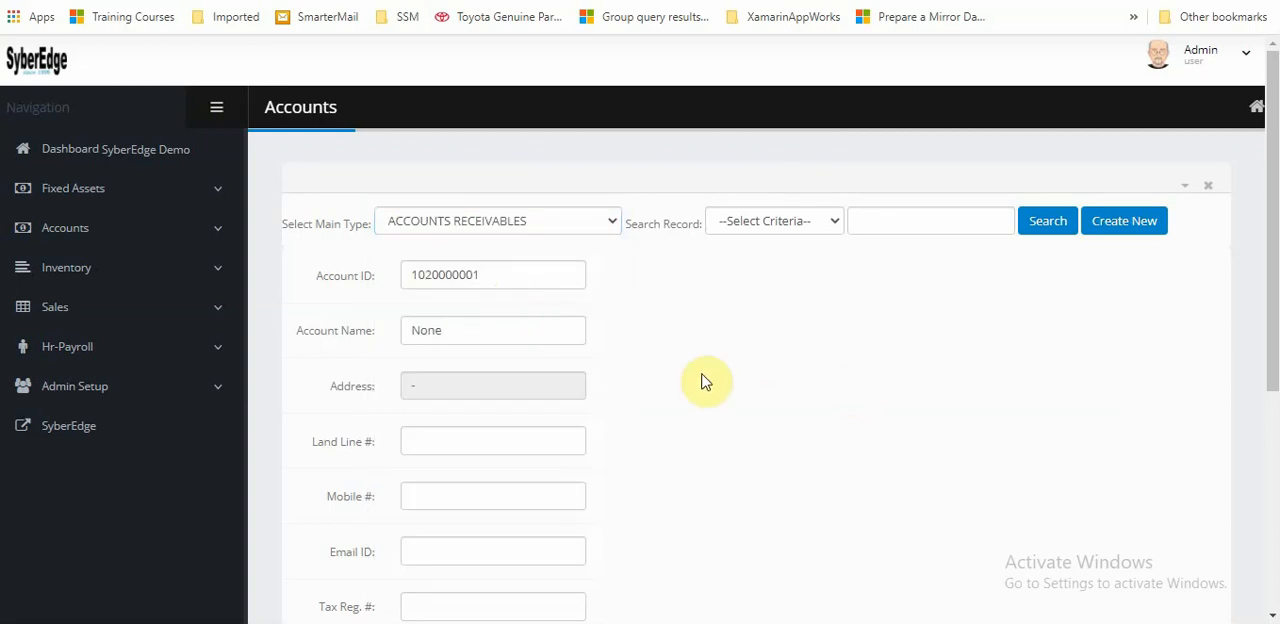
pyautogui.click(1134, 224)
pyautogui.click(431, 273)
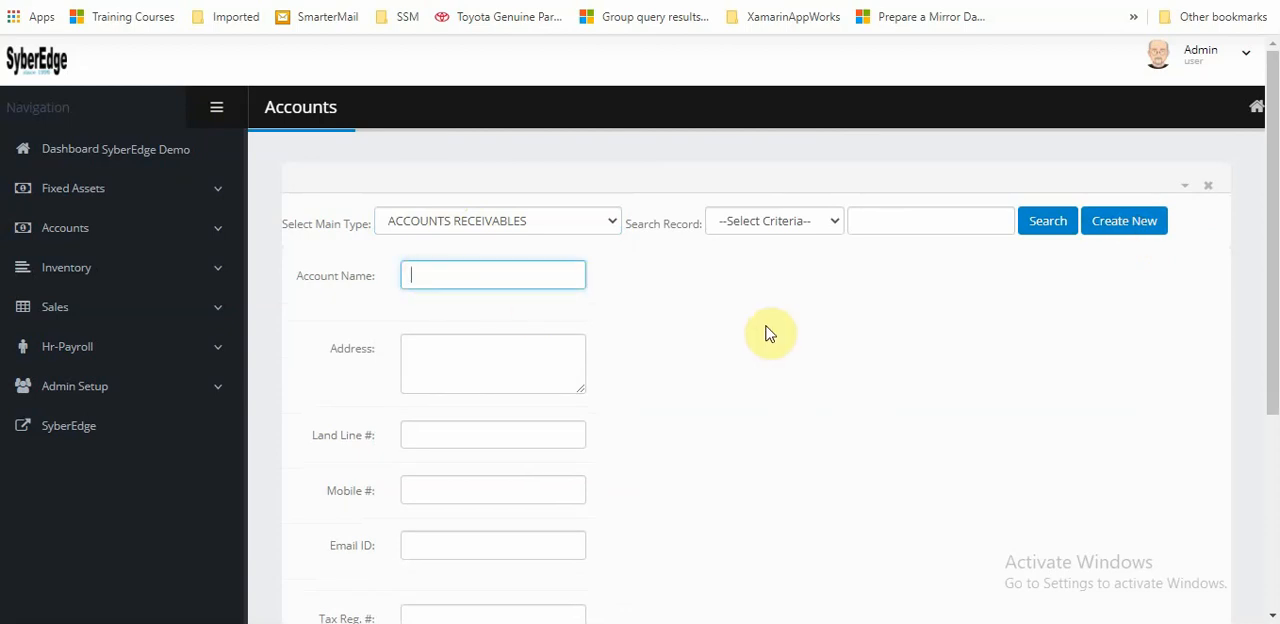
pyautogui.write('NEW CUSTOMER')
# Fill in the new customer's address and mobile number, leaving the land line blank
pyautogui.press('Tab')
pyautogui.write('HLHJHHKHL')
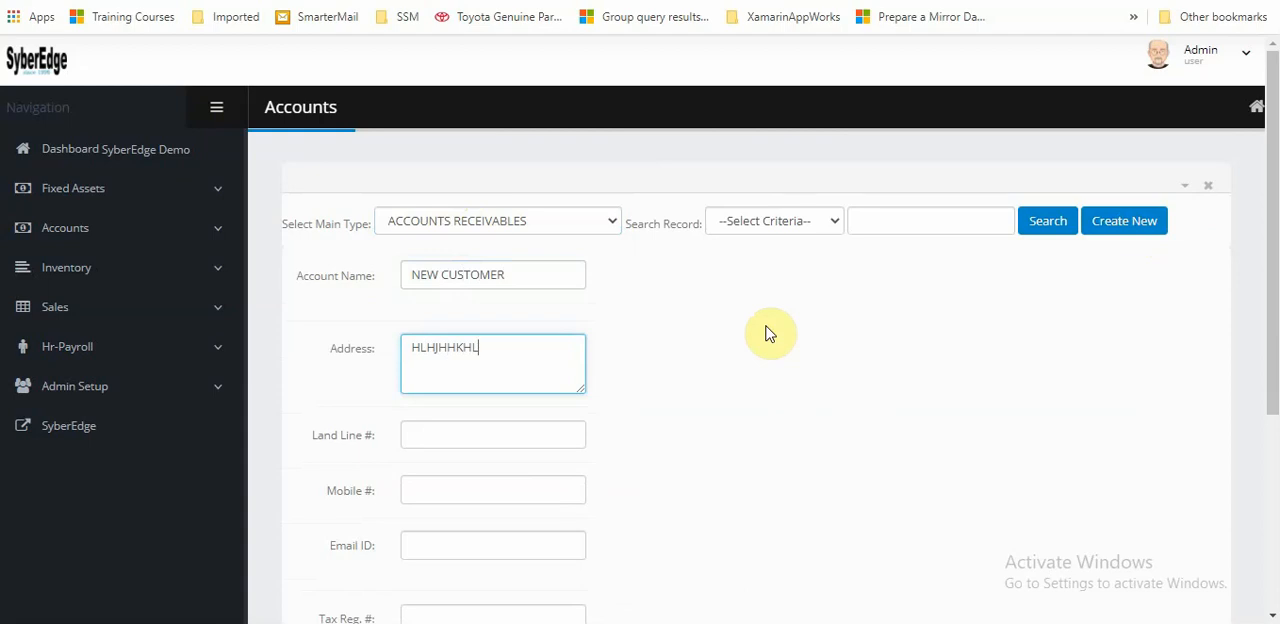
pyautogui.write('H')
pyautogui.press('Tab')
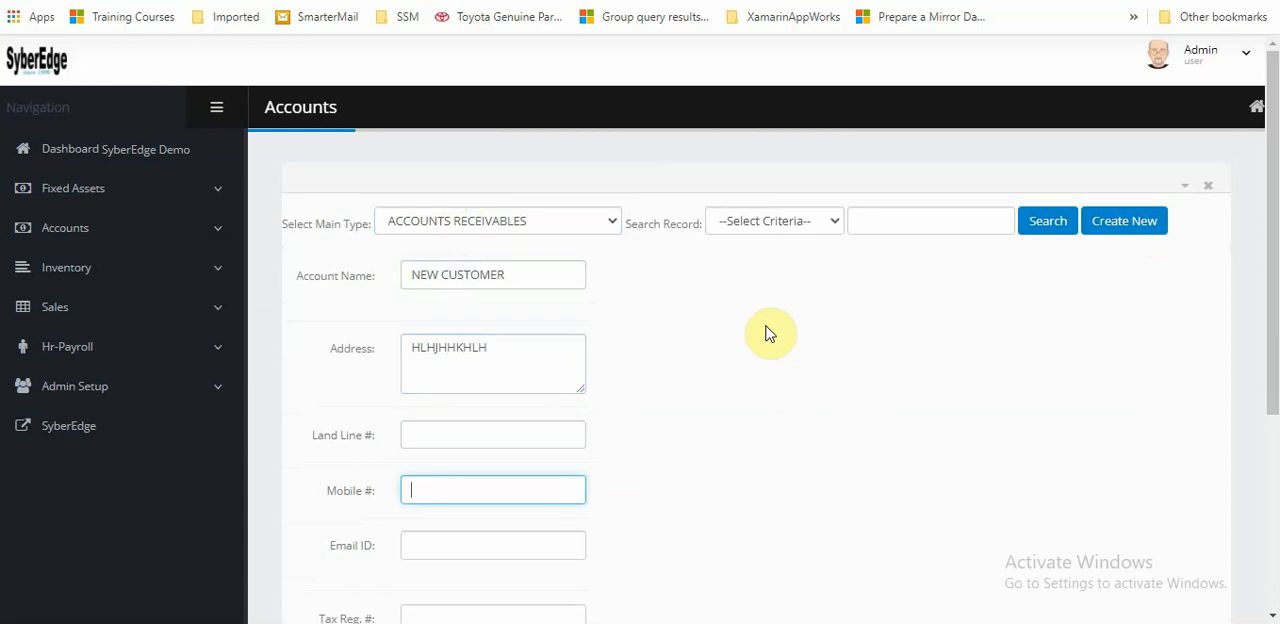
# Enter the new customer's tax registration number and NTN registration number
pyautogui.scroll(-2, 766, 337)
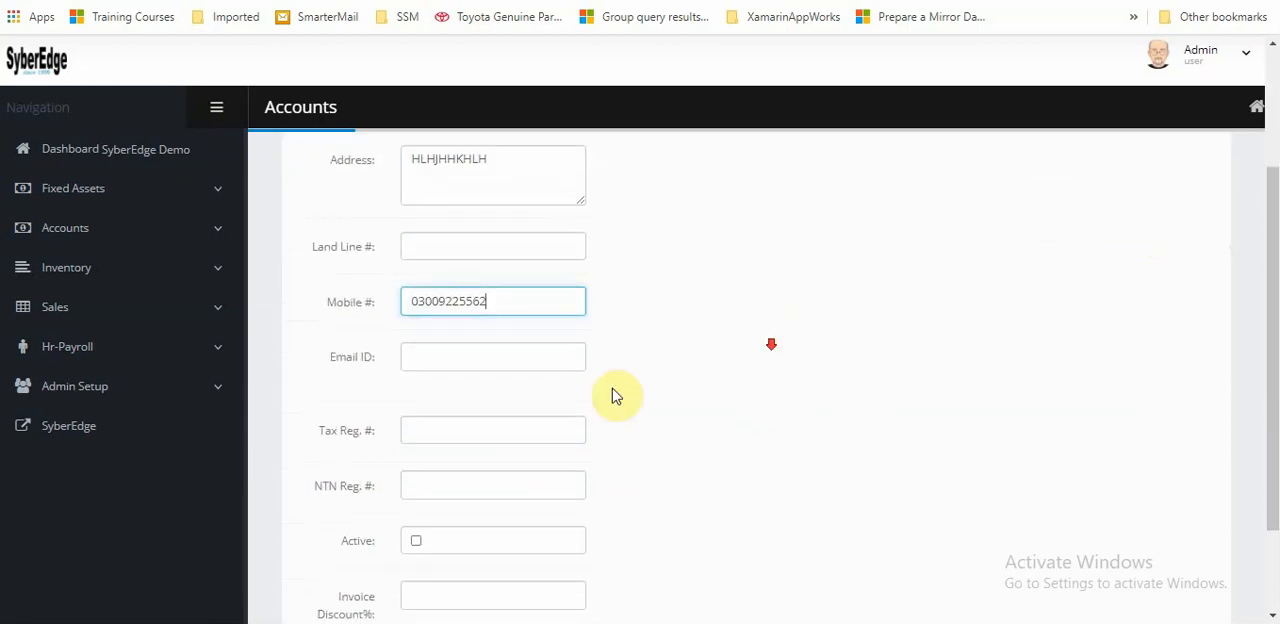
pyautogui.click(437, 432)
pyautogui.scroll(-1, 680, 423)
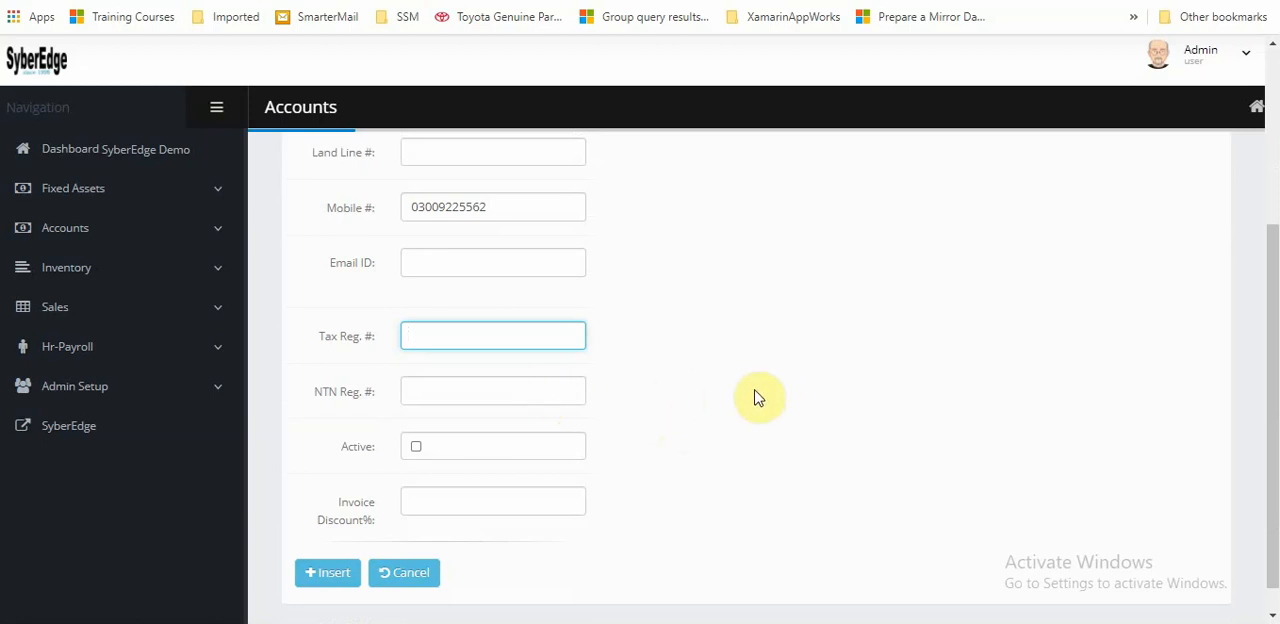
pyautogui.click(427, 389)
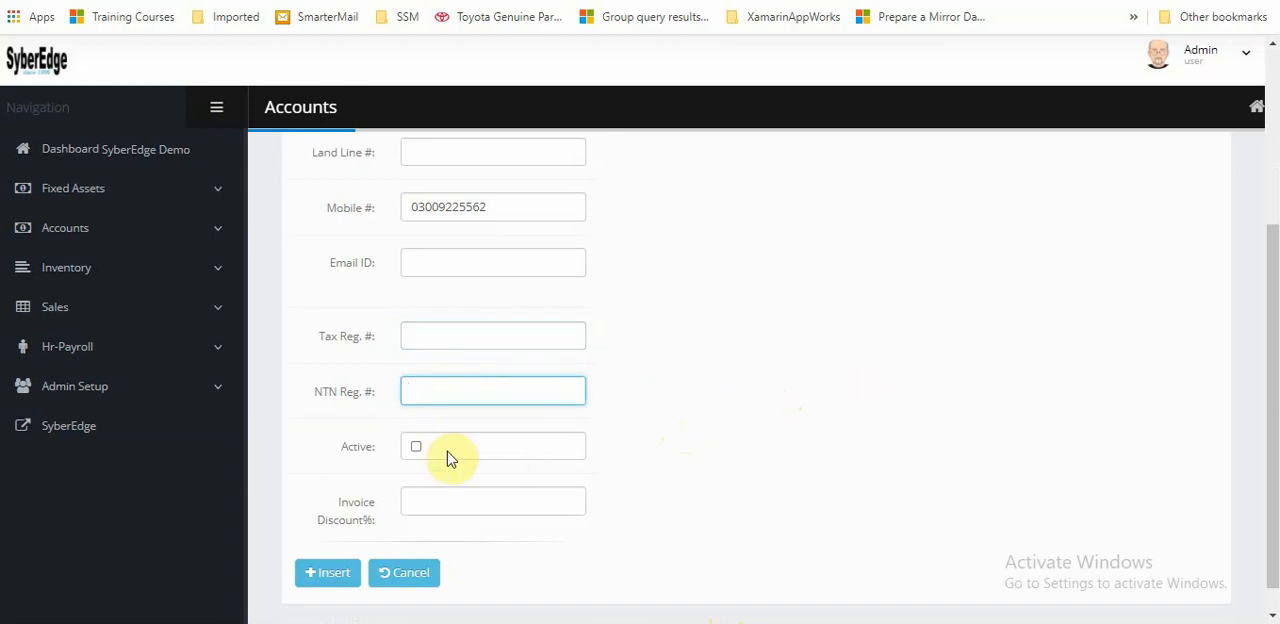
pyautogui.click(432, 331)
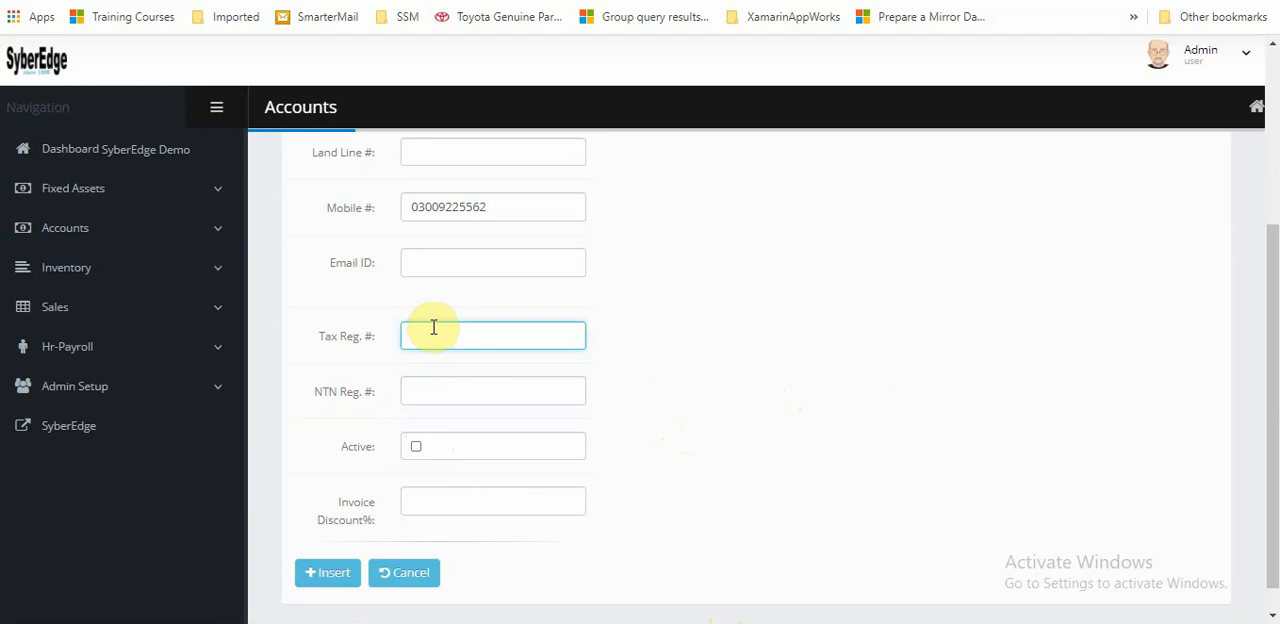
pyautogui.write('444444444')
pyautogui.click(463, 397)
pyautogui.write('3')
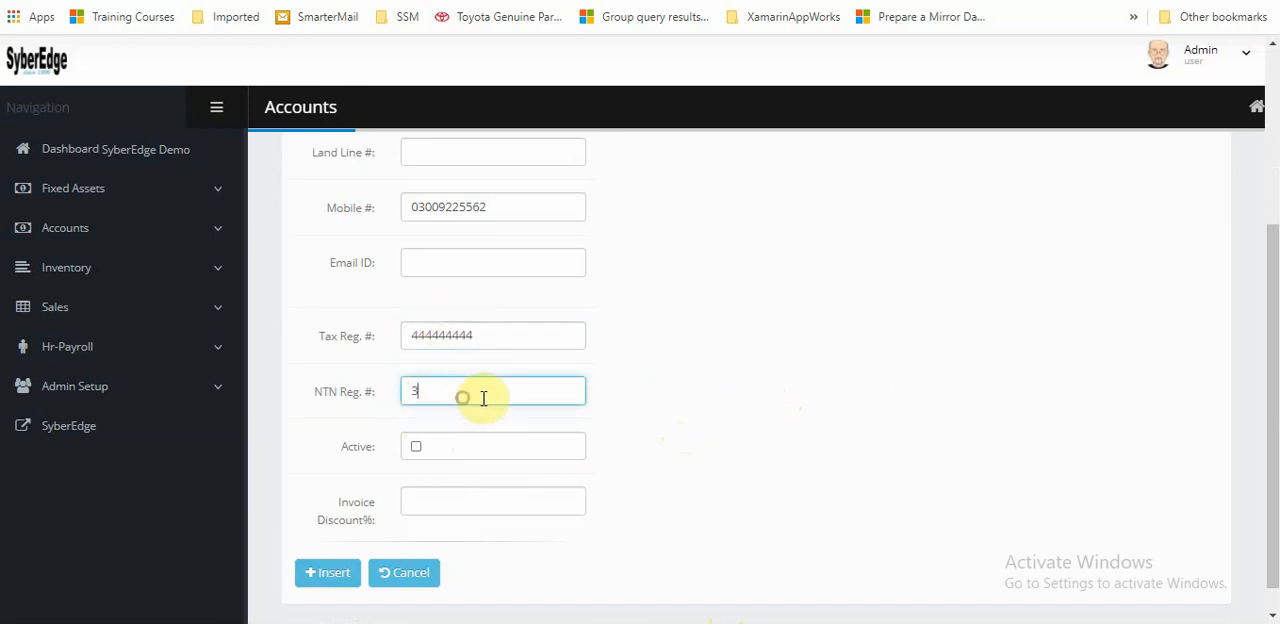
pyautogui.write('333333333')
# Mark the NEW CUSTOMER account as active and insert the record
pyautogui.scroll(-1, 760, 405)
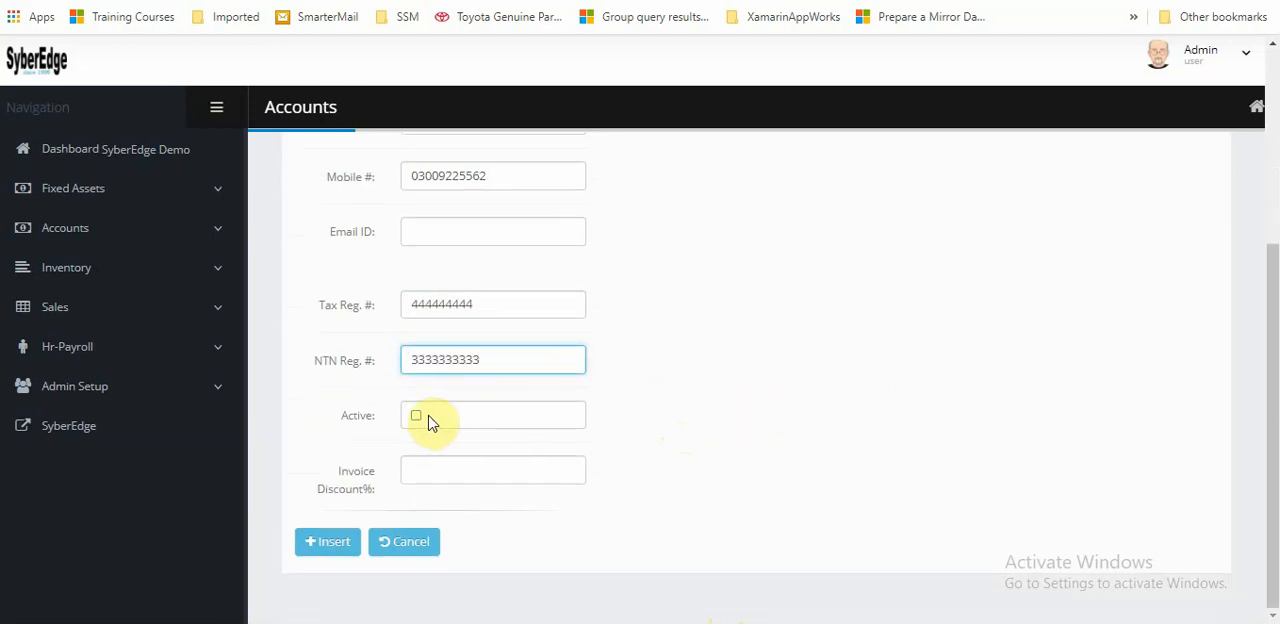
pyautogui.click(416, 416)
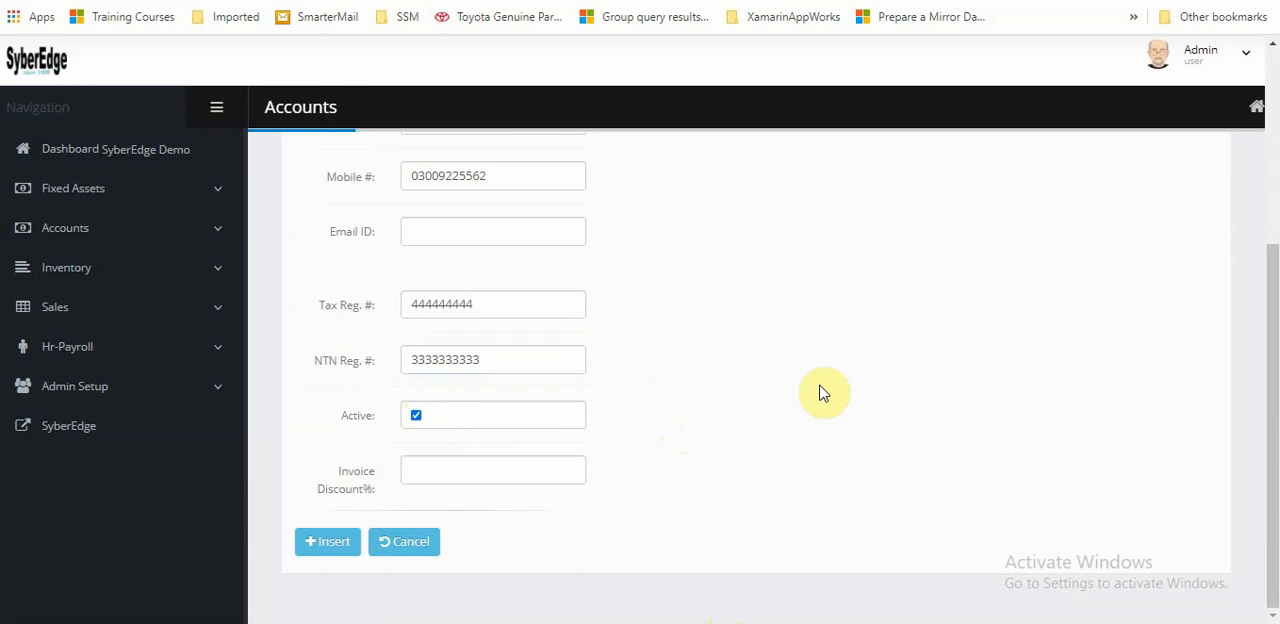
pyautogui.click(337, 542)
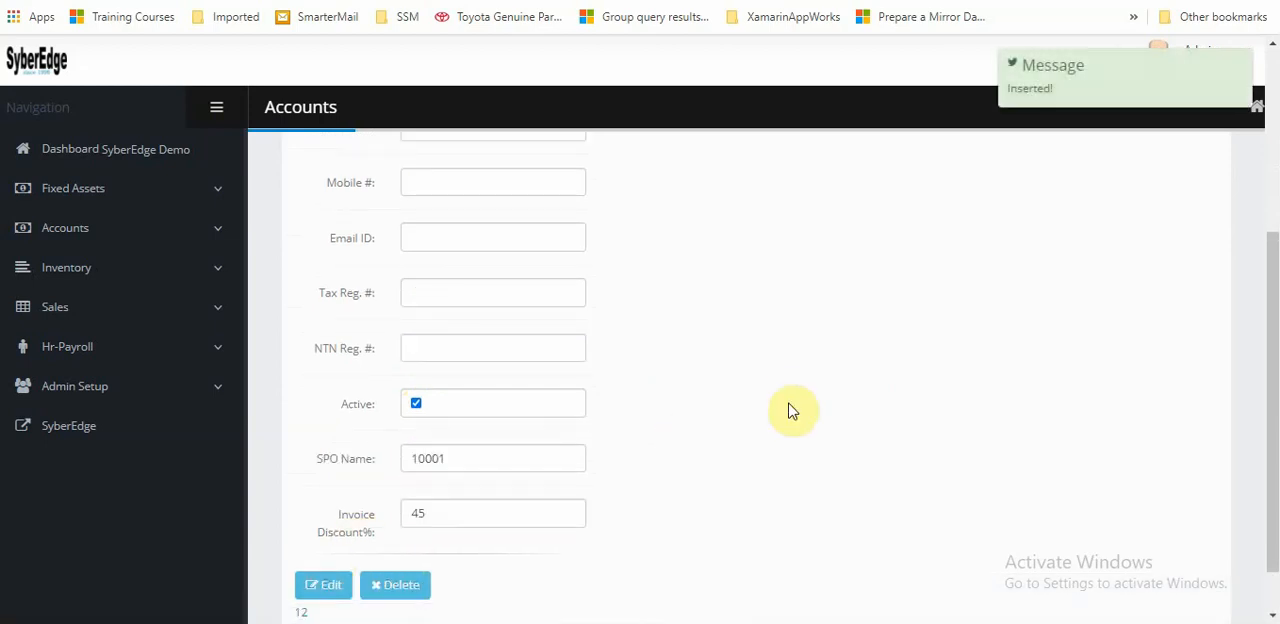
# Start a new account under the ACCOUNTS PAYABLE main type and name it NEW SUPPLIER
pyautogui.scroll(3, 788, 401)
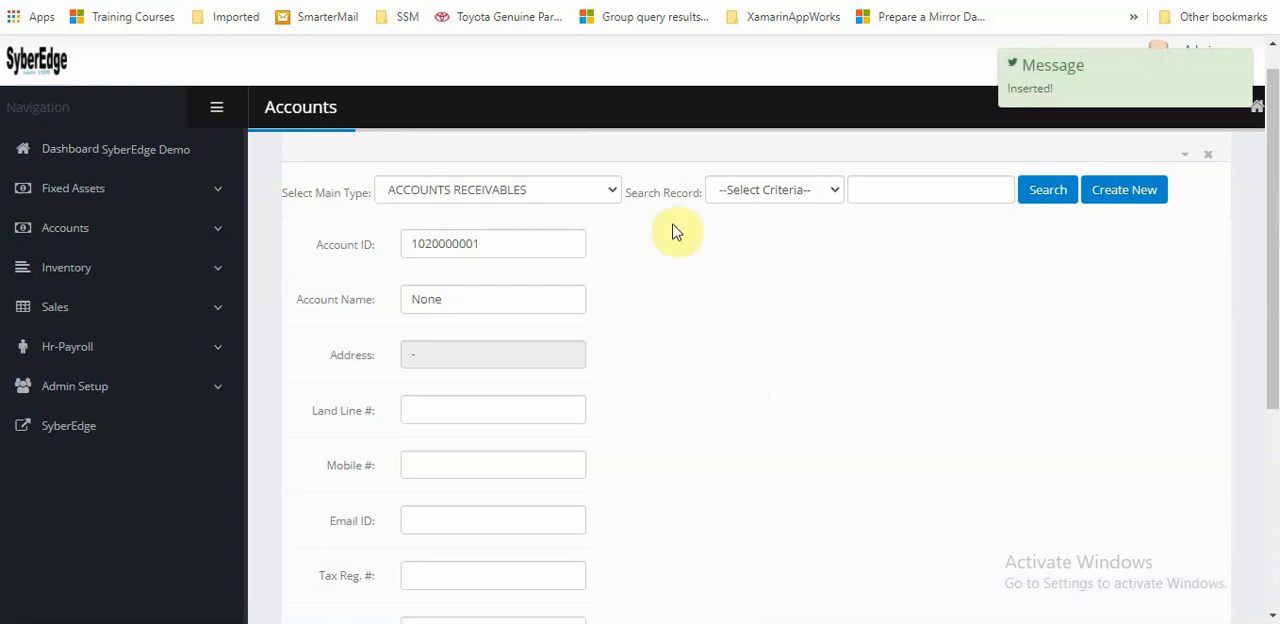
pyautogui.click(571, 194)
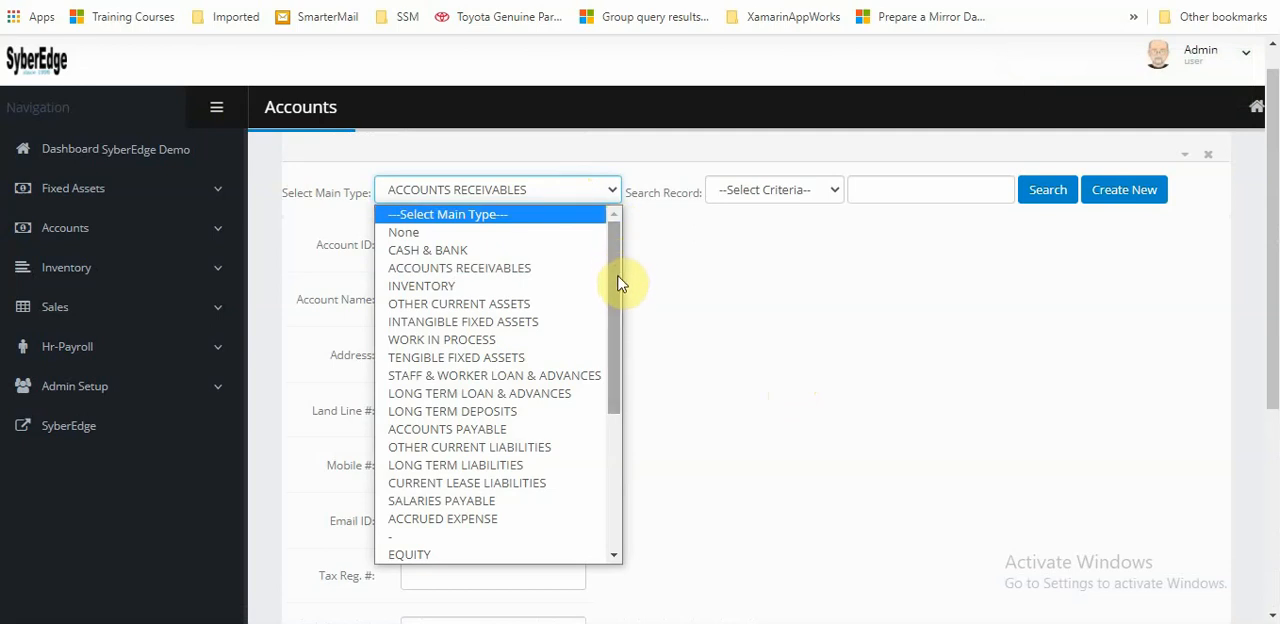
pyautogui.moveTo(621, 310)
pyautogui.mouseDown()
pyautogui.moveTo(630, 432)
pyautogui.moveTo(629, 309)
pyautogui.mouseUp()
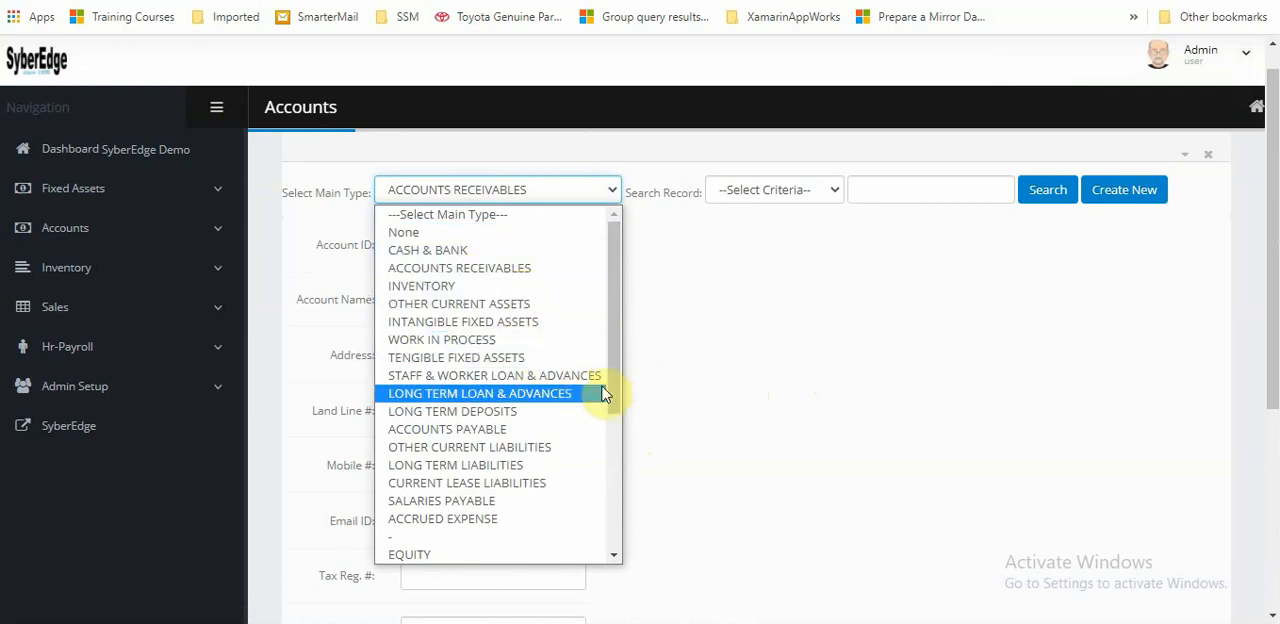
pyautogui.click(498, 440)
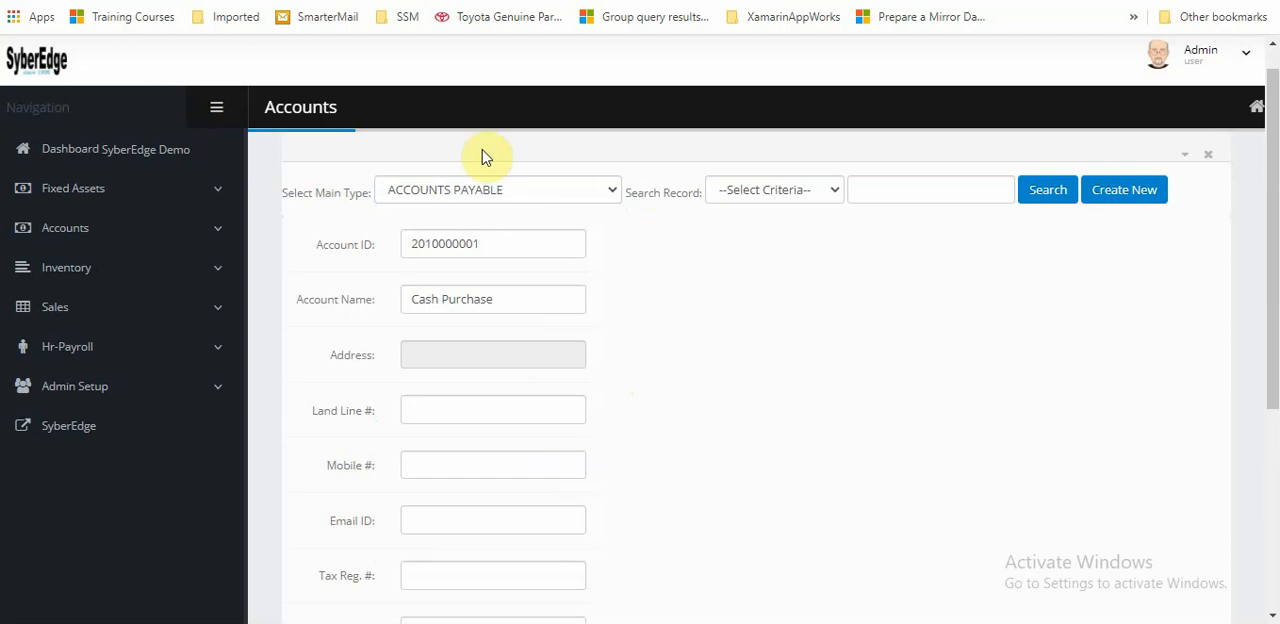
pyautogui.click(1120, 193)
pyautogui.click(441, 250)
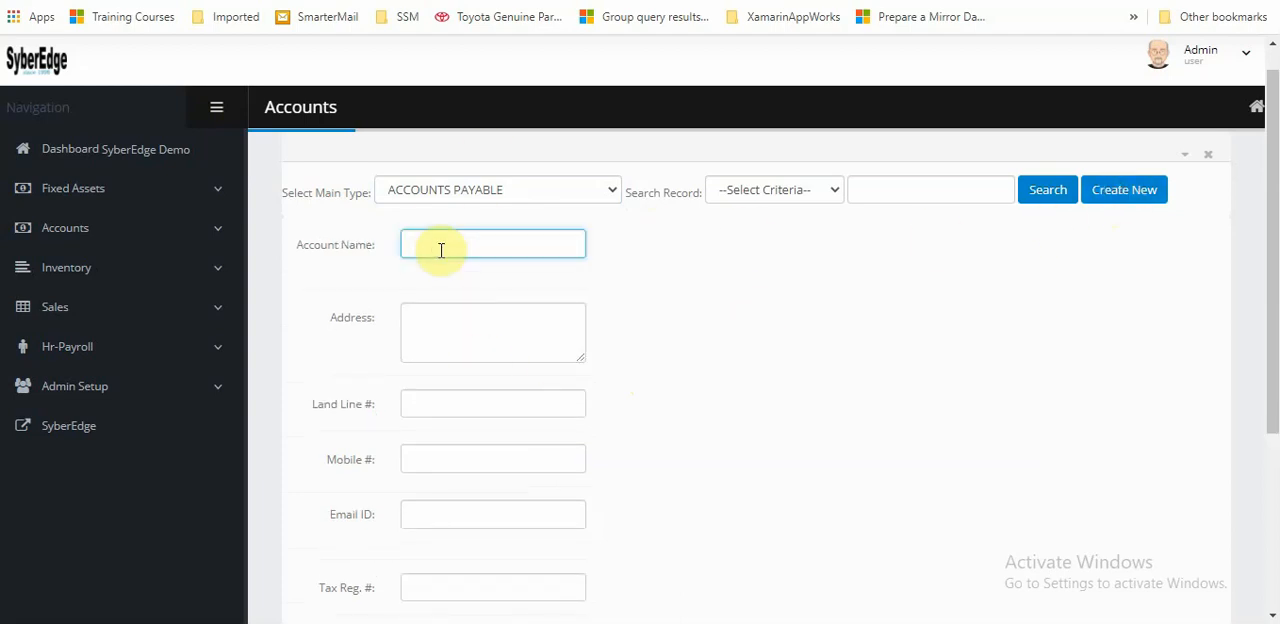
pyautogui.write('NEW SUPPLIER')
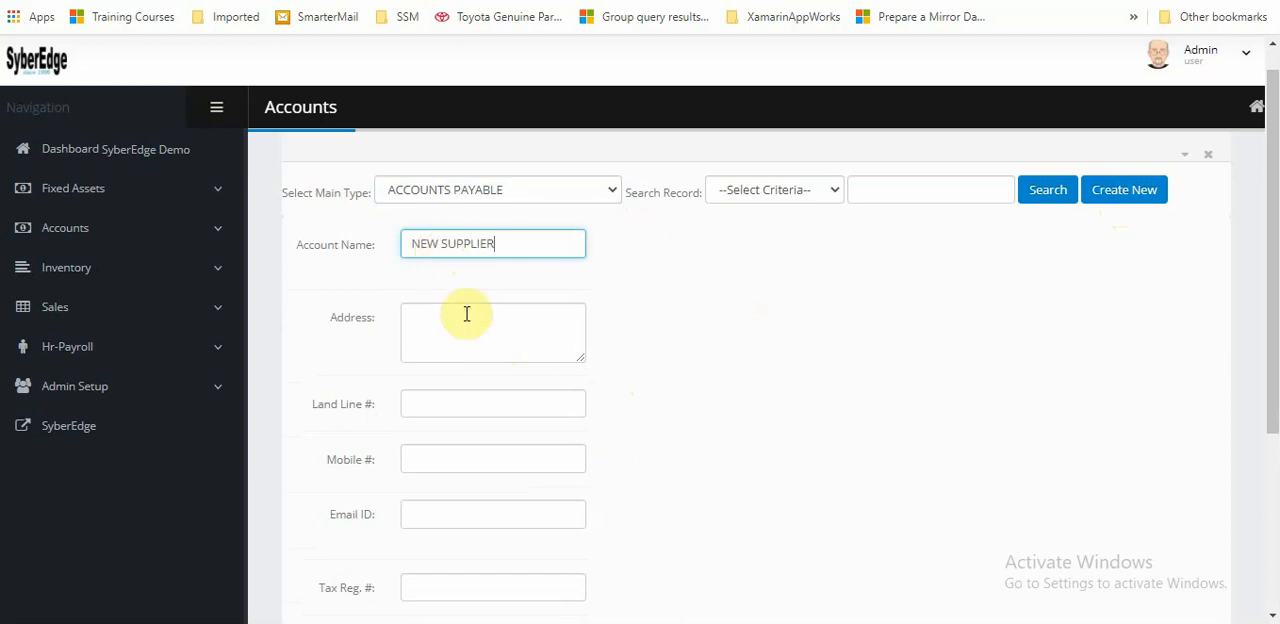
# Enter the new supplier's address, mark the account as active and insert the record
pyautogui.click(466, 315)
pyautogui.write('ASDFASDFASD')
pyautogui.scroll(-3, 691, 355)
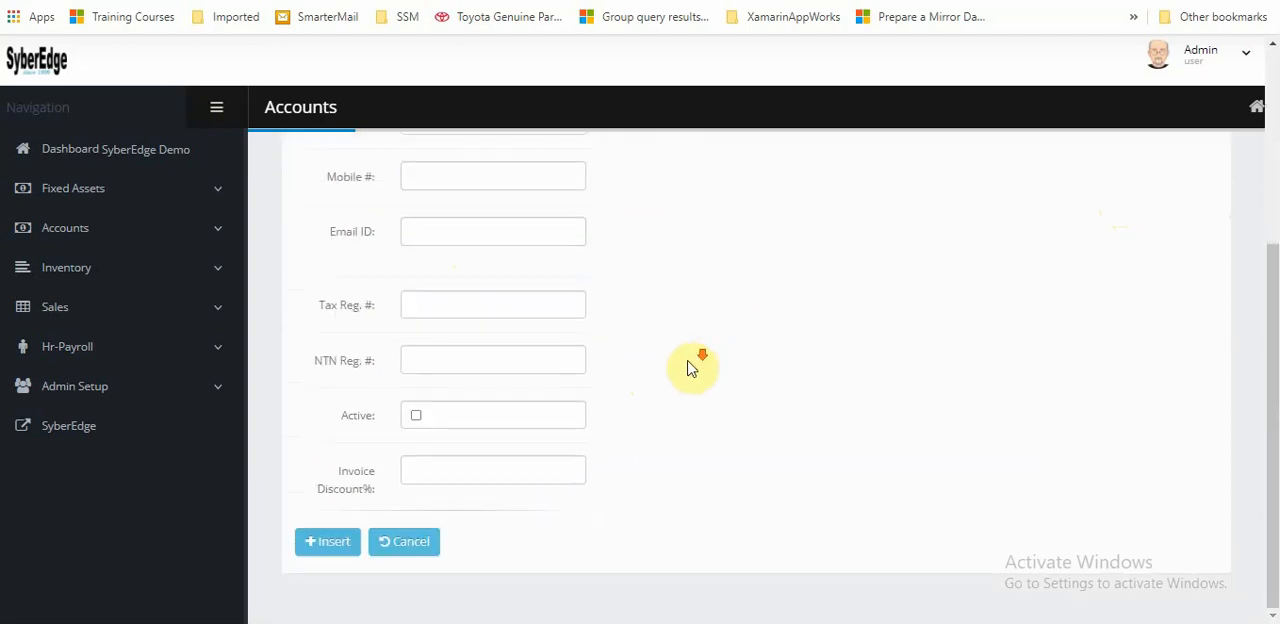
pyautogui.click(415, 416)
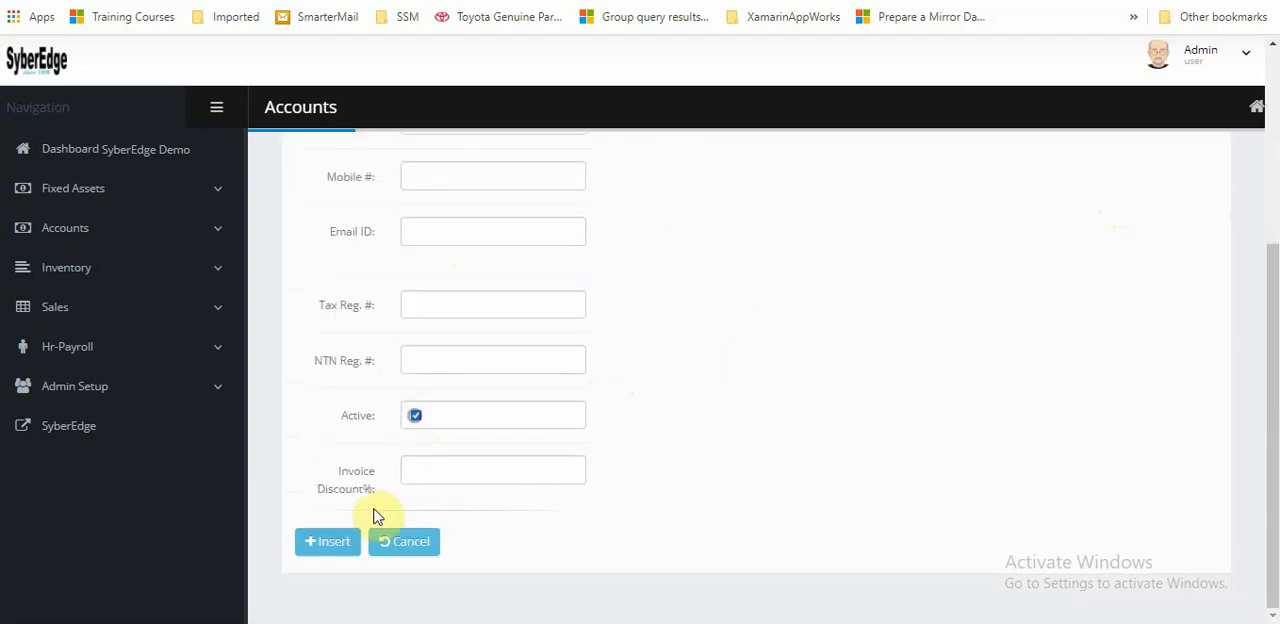
pyautogui.click(328, 545)
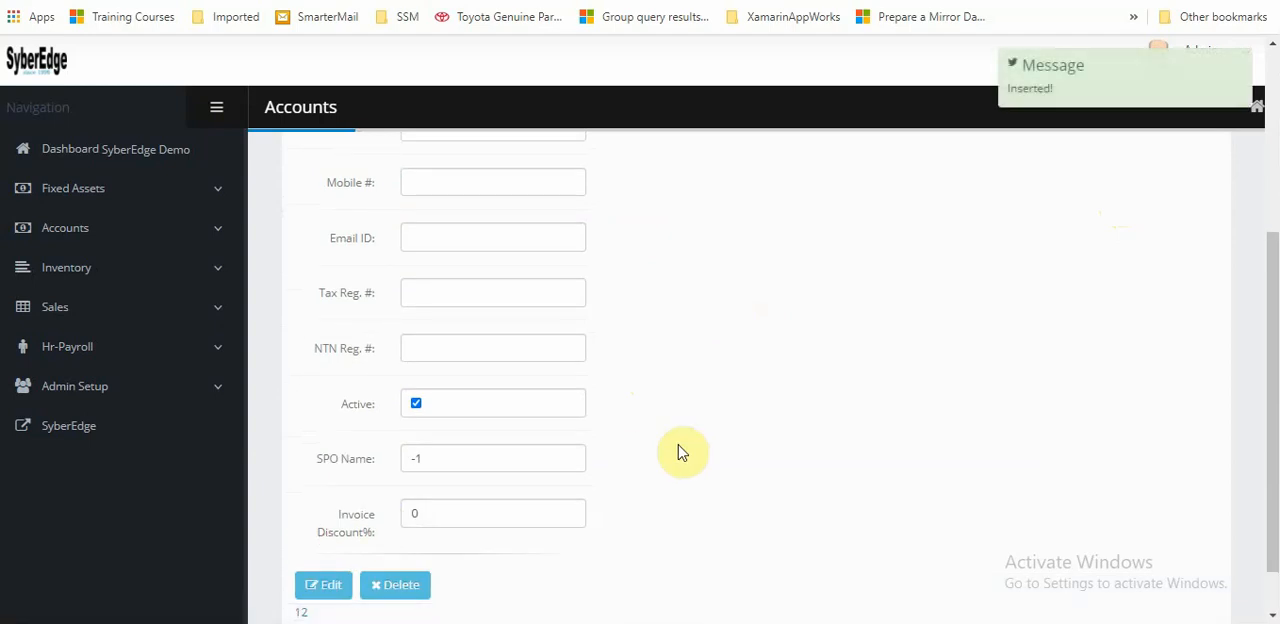
pyautogui.click(490, 212)
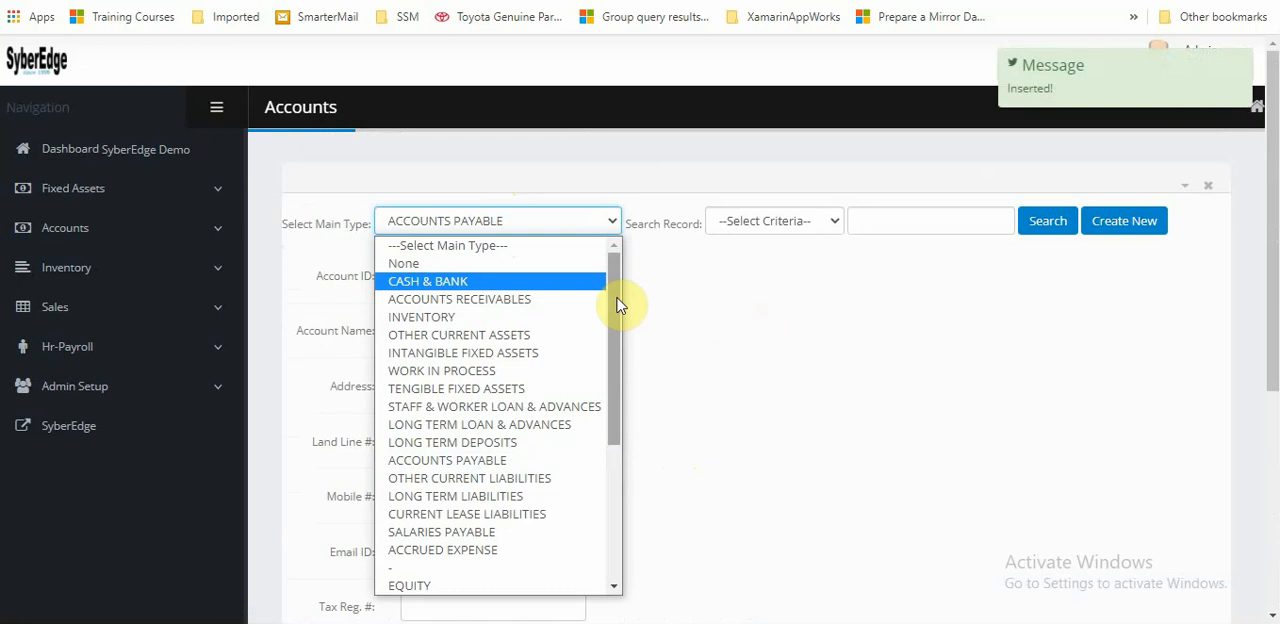
pyautogui.moveTo(617, 305); pyautogui.dragTo(634, 461)
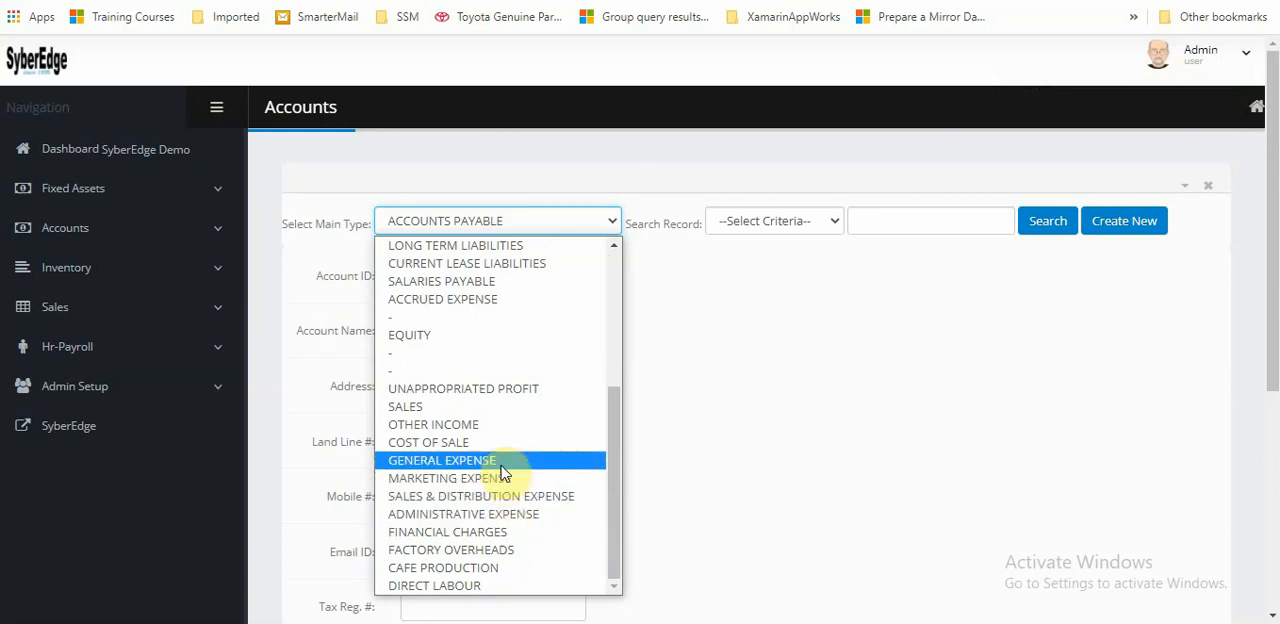
pyautogui.click(800, 426)
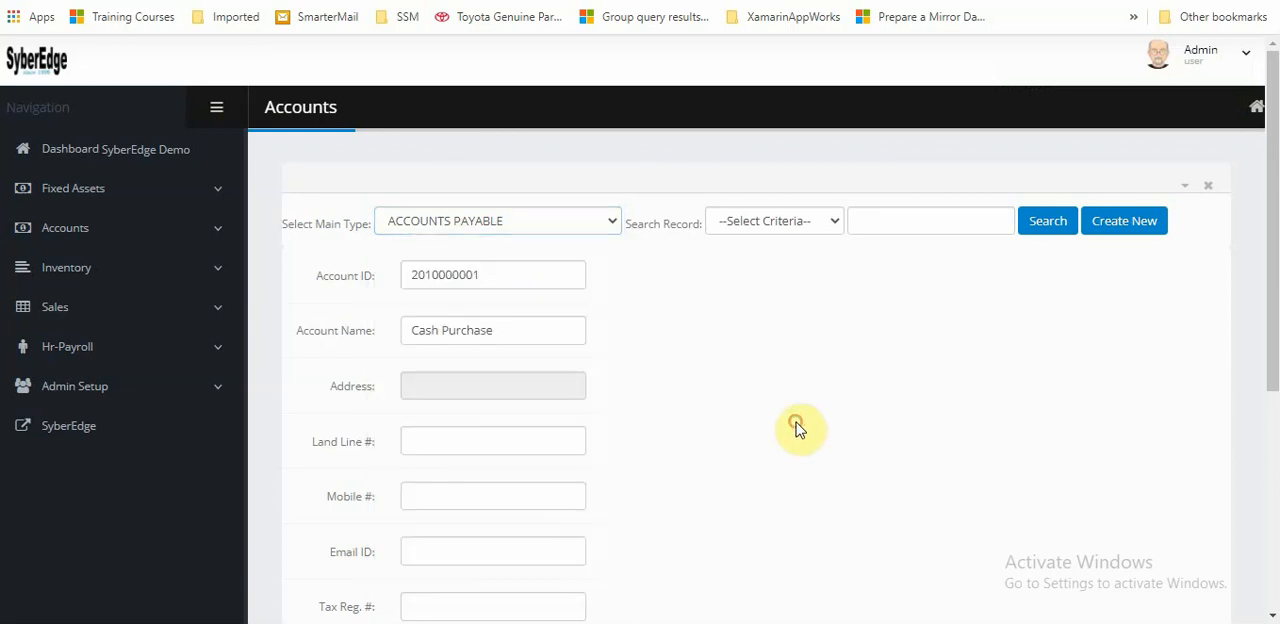
# Reopen the Account Setup page of the Accounts module
pyautogui.click(78, 230)
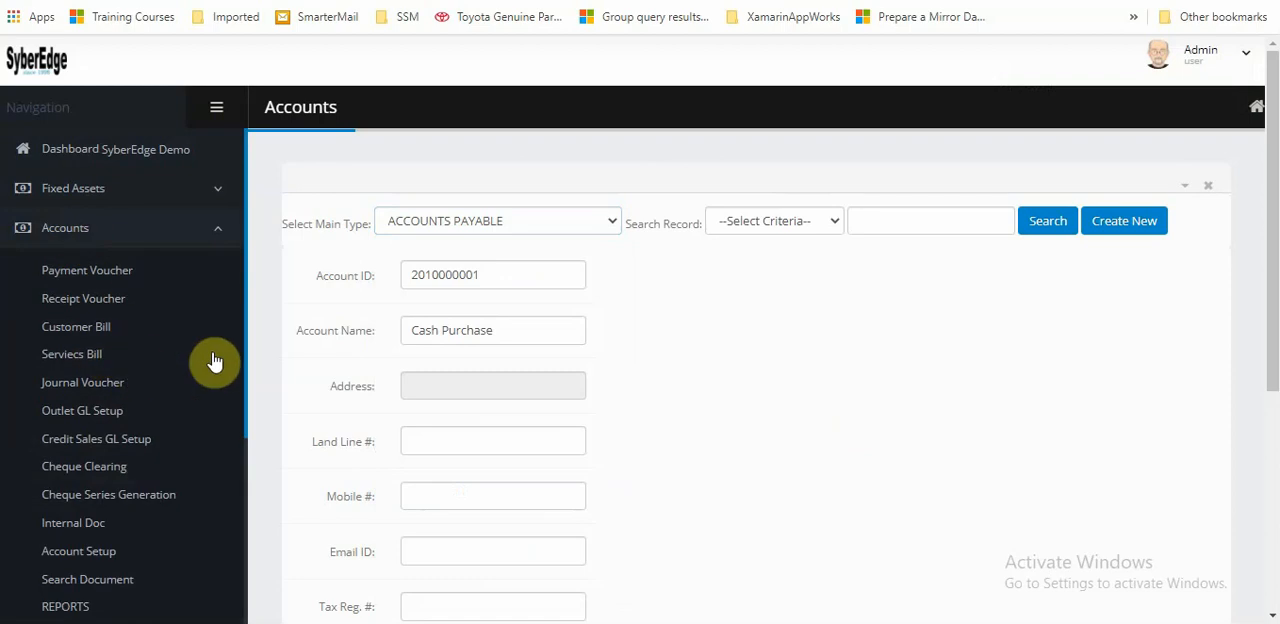
pyautogui.scroll(-2, 166, 349)
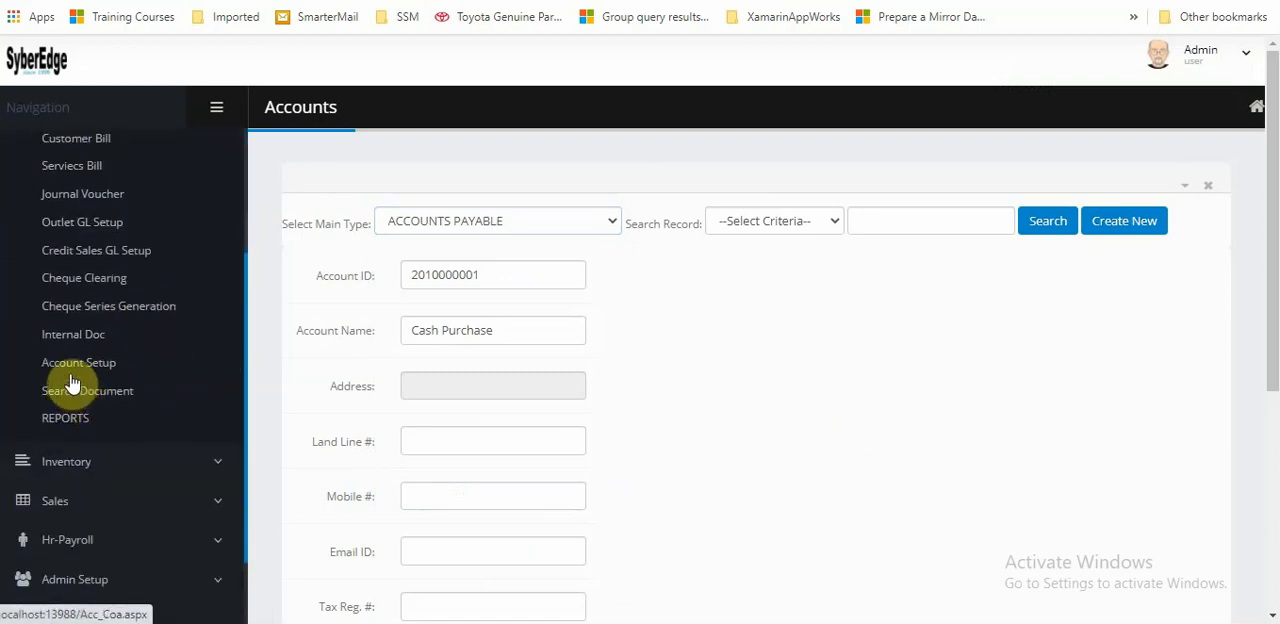
pyautogui.click(86, 370)
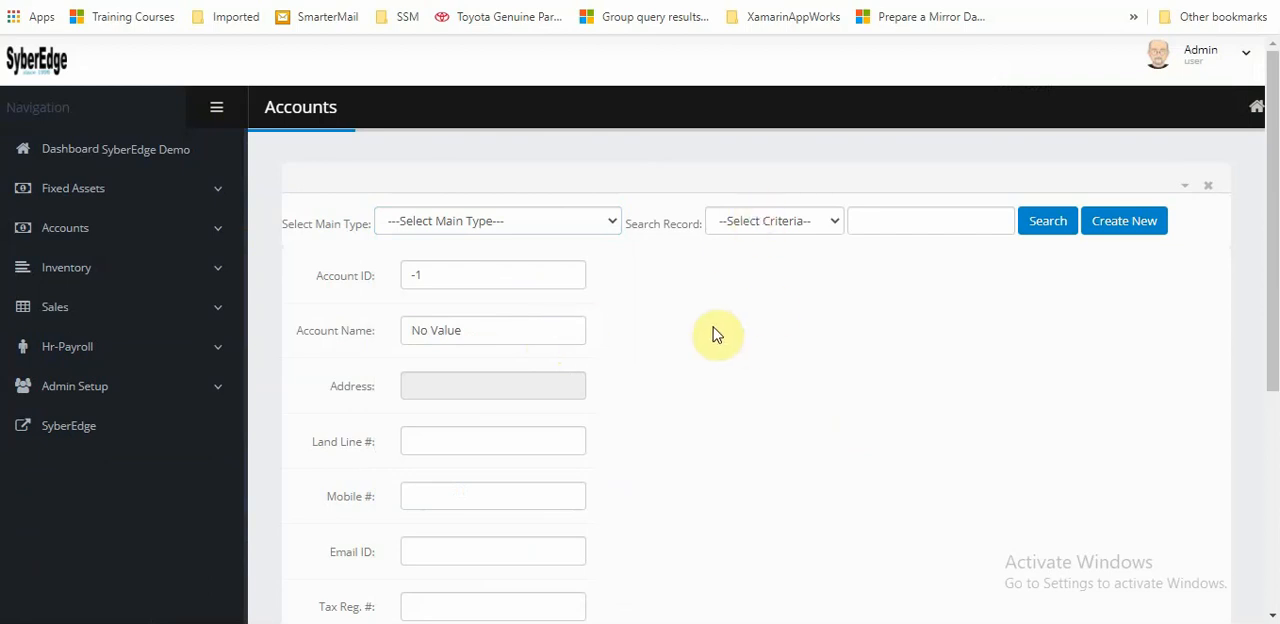
# Search the ACCOUNTS RECEIVABLES main type by account name for CUST
pyautogui.click(512, 221)
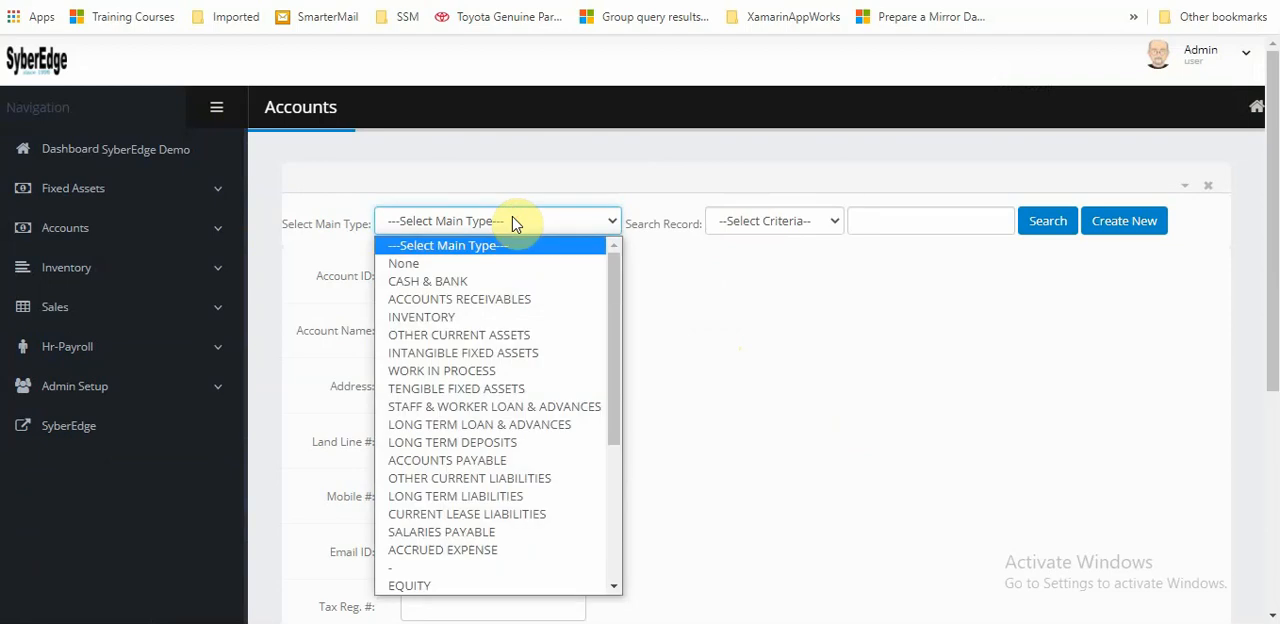
pyautogui.click(514, 301)
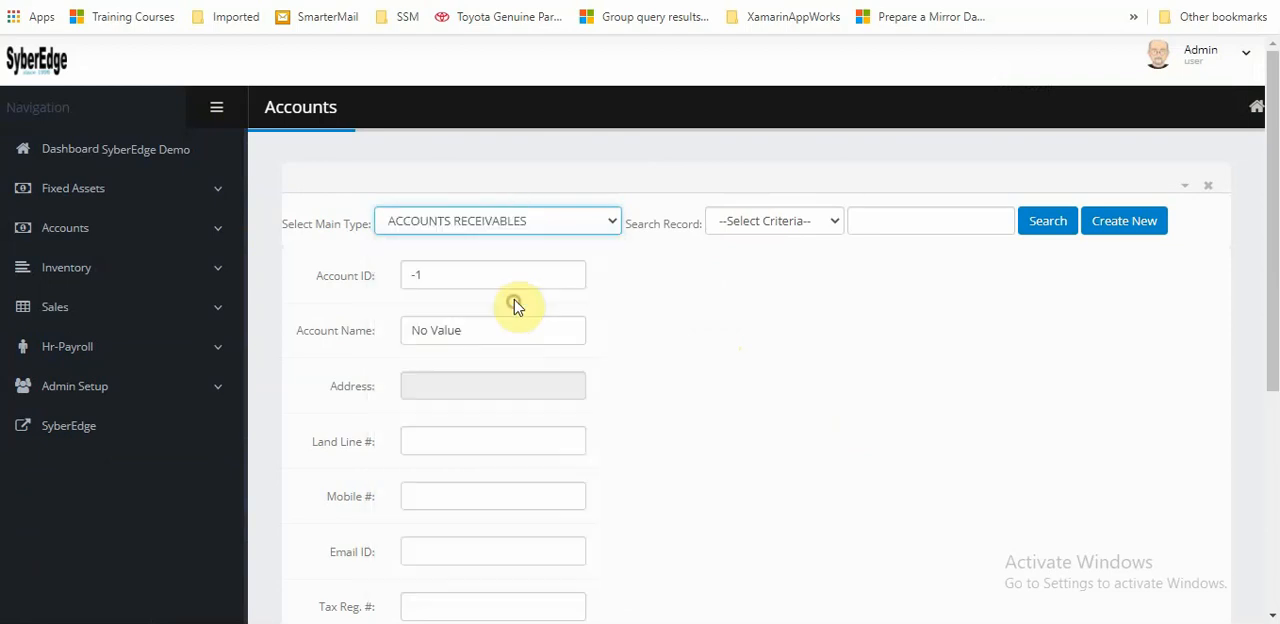
pyautogui.click(773, 225)
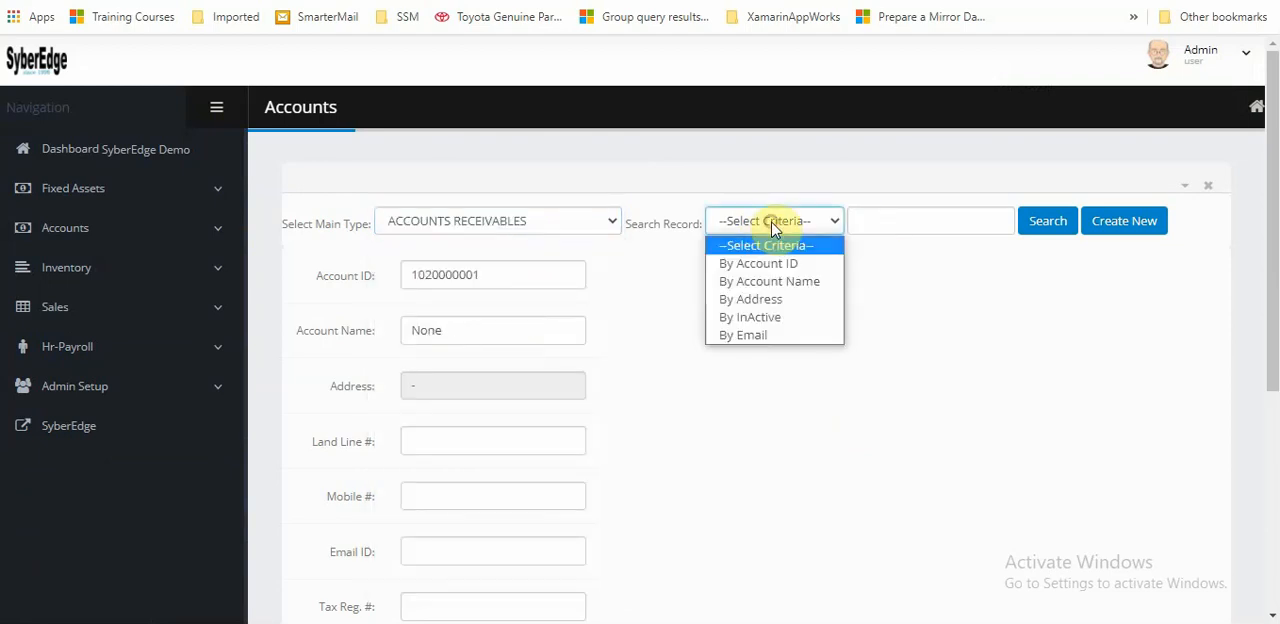
pyautogui.click(775, 283)
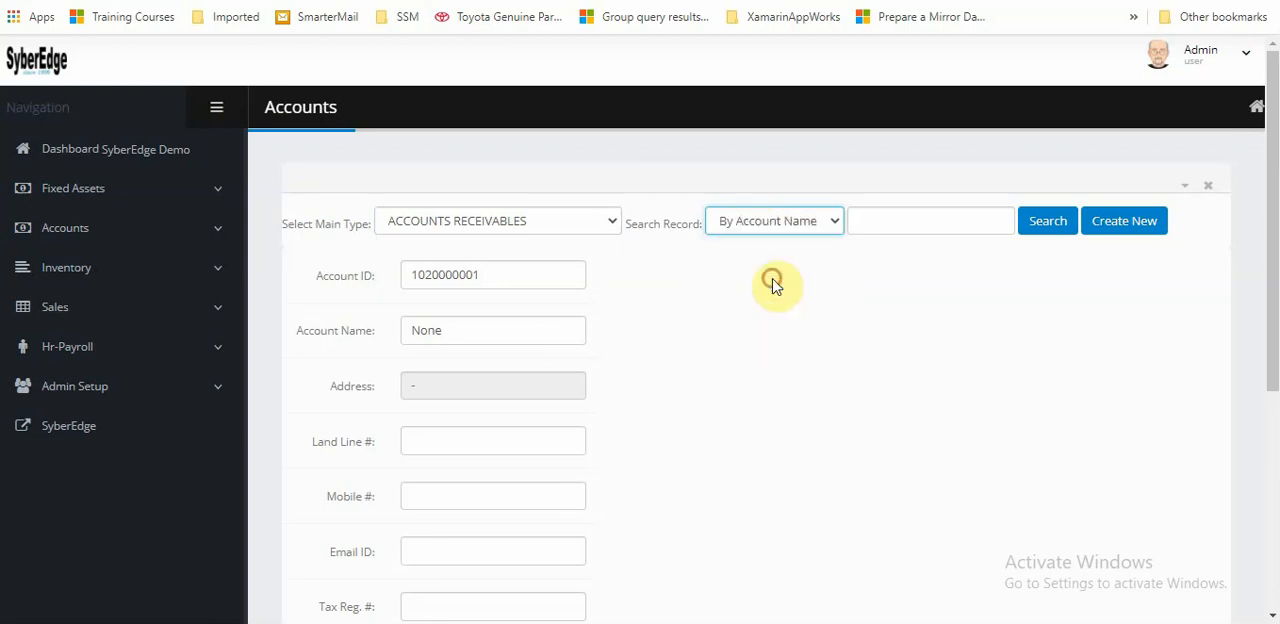
pyautogui.click(894, 218)
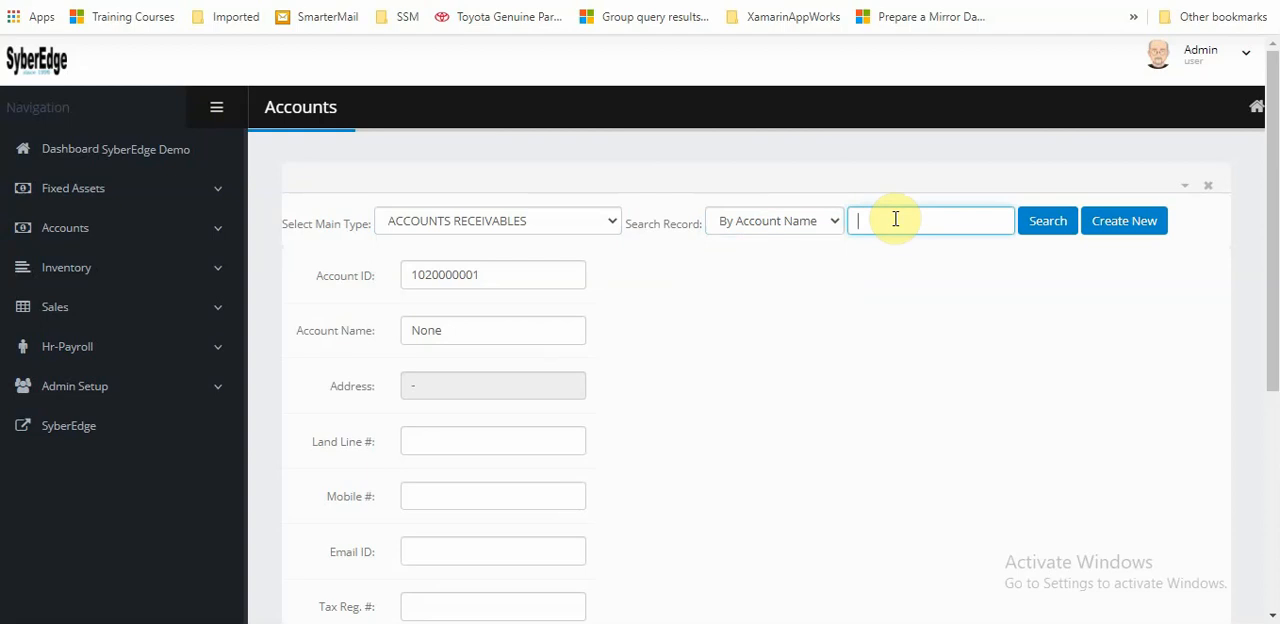
pyautogui.write('CUST')
pyautogui.click(1060, 234)
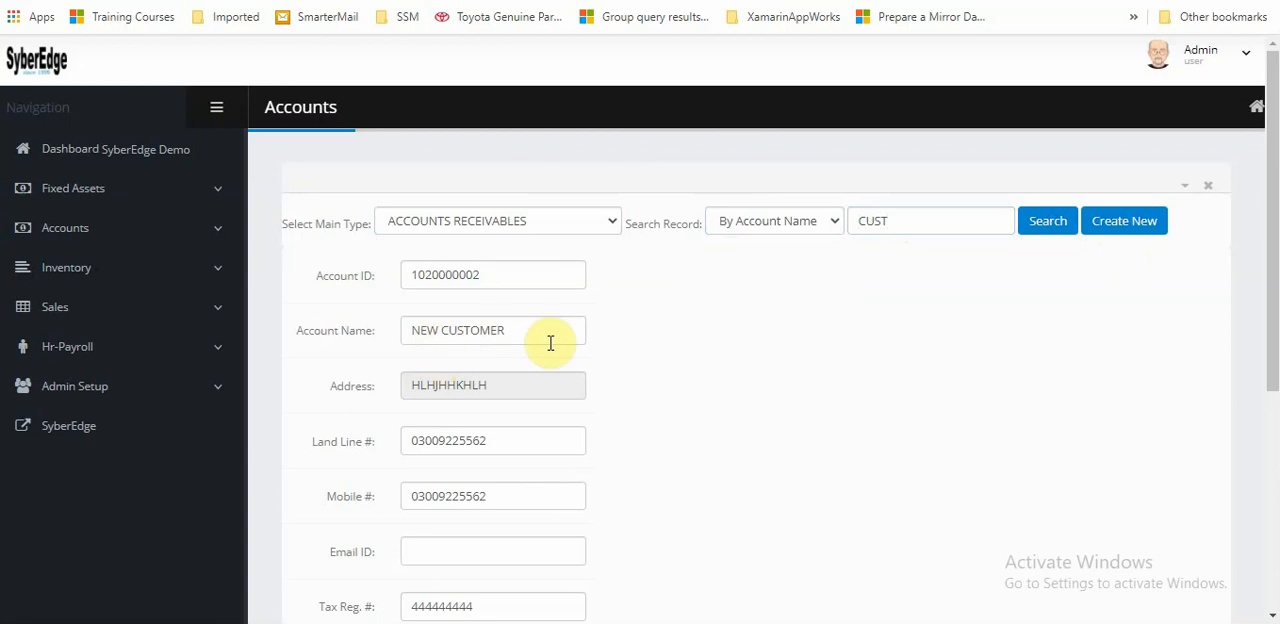
# Put the NEW CUSTOMER record into edit mode and change the text of its address
pyautogui.middleClick(624, 346)
pyautogui.scroll(-3, 619, 354)
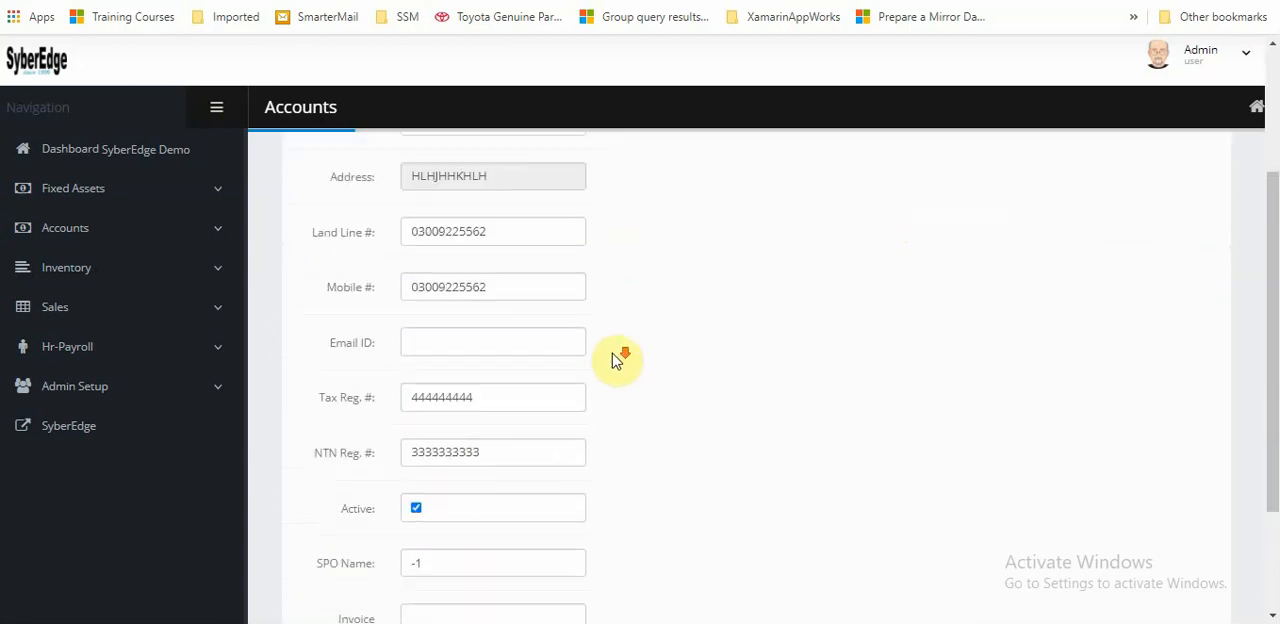
pyautogui.click(330, 527)
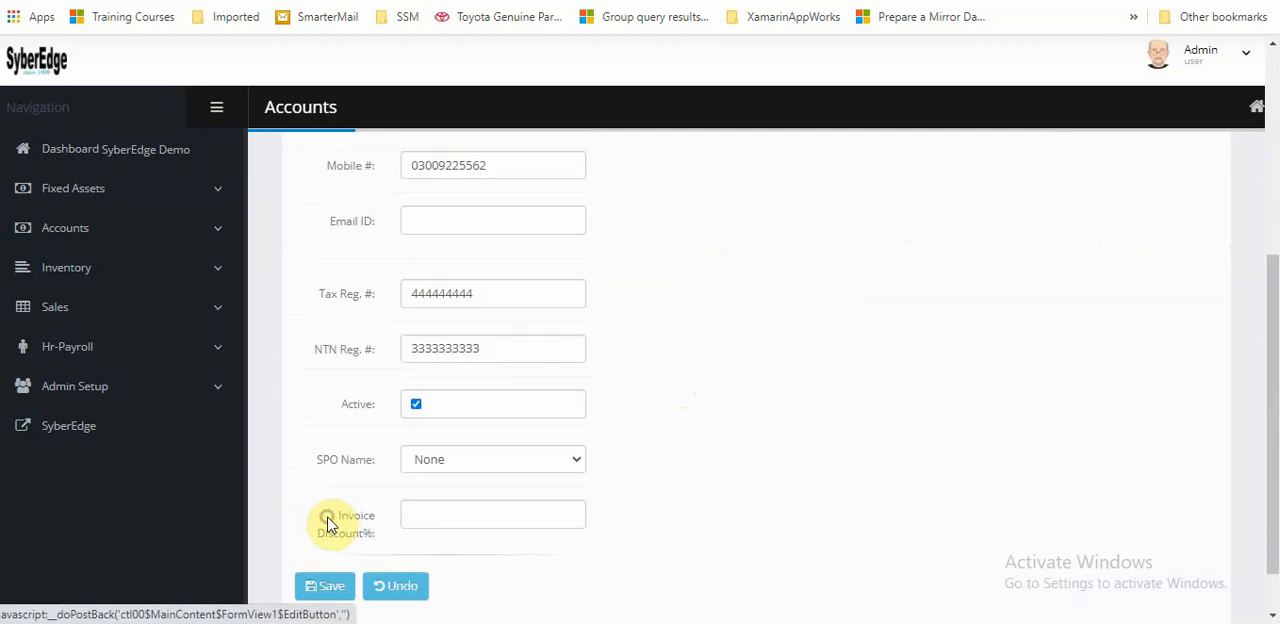
pyautogui.scroll(2, 598, 370)
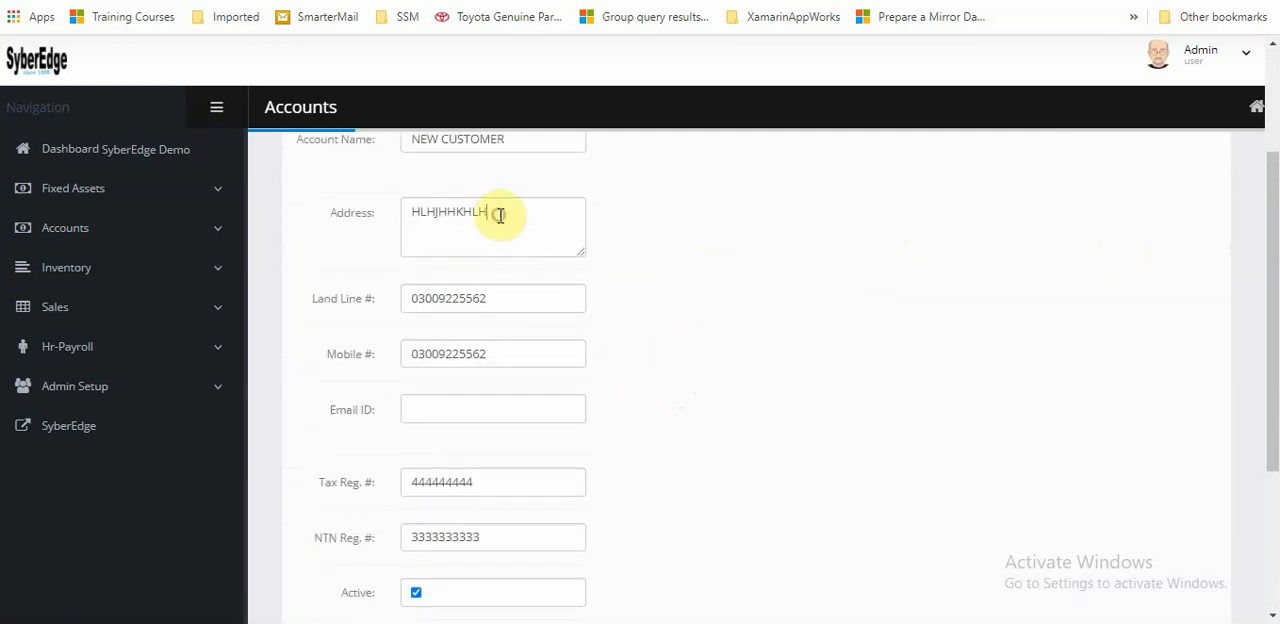
pyautogui.click(499, 215)
pyautogui.press('BackSpace')
pyautogui.press('BackSpace')
pyautogui.press('BackSpace')
pyautogui.press('BackSpace')
pyautogui.press('BackSpace')
pyautogui.press('BackSpace')
pyautogui.press('BackSpace')
pyautogui.press('BackSpace')
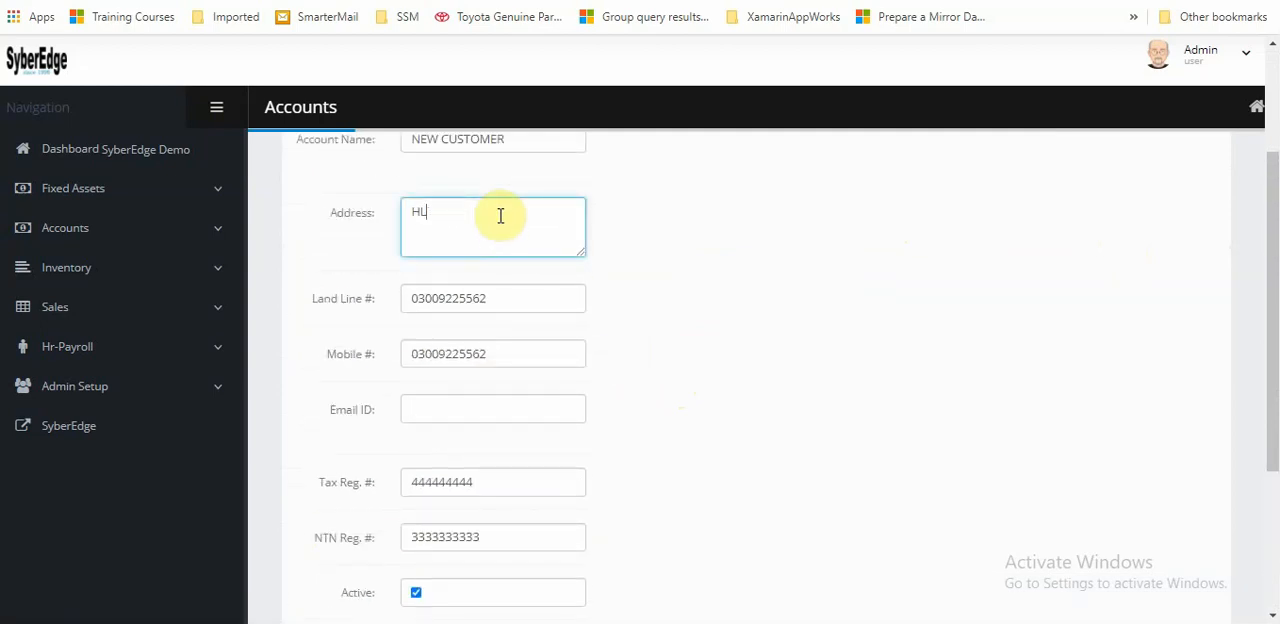
pyautogui.write('HKJKFGFHGFGH')
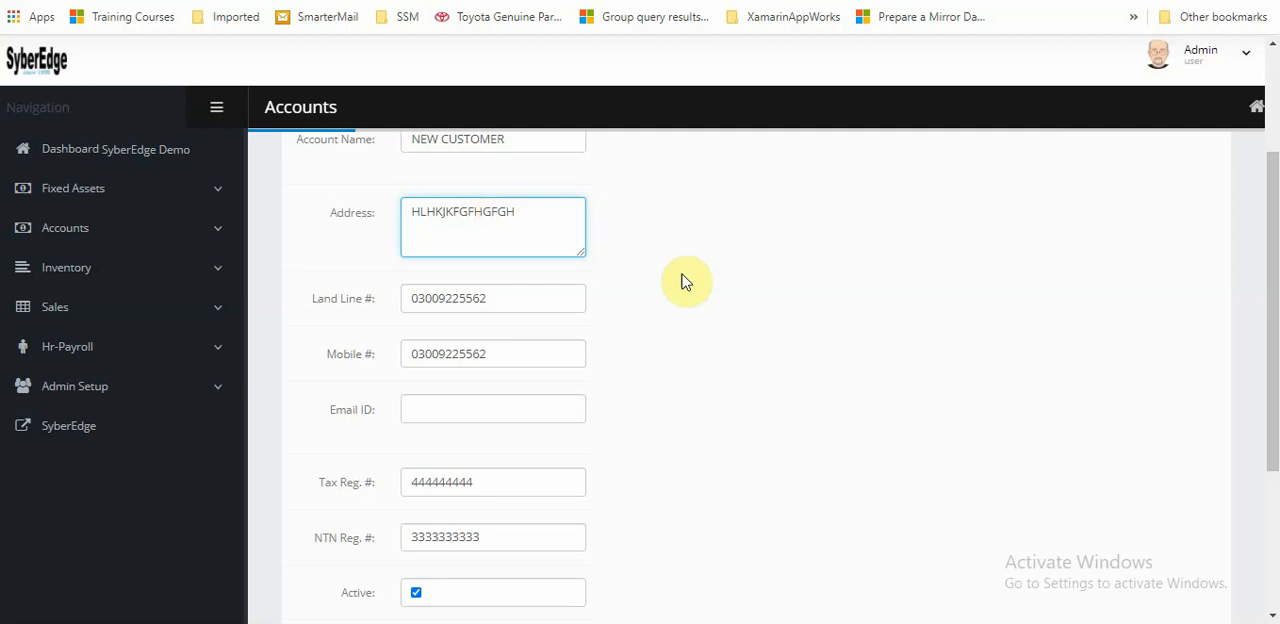
# Discard the unsaved address edit on the NEW CUSTOMER record
pyautogui.scroll(-3, 690, 300)
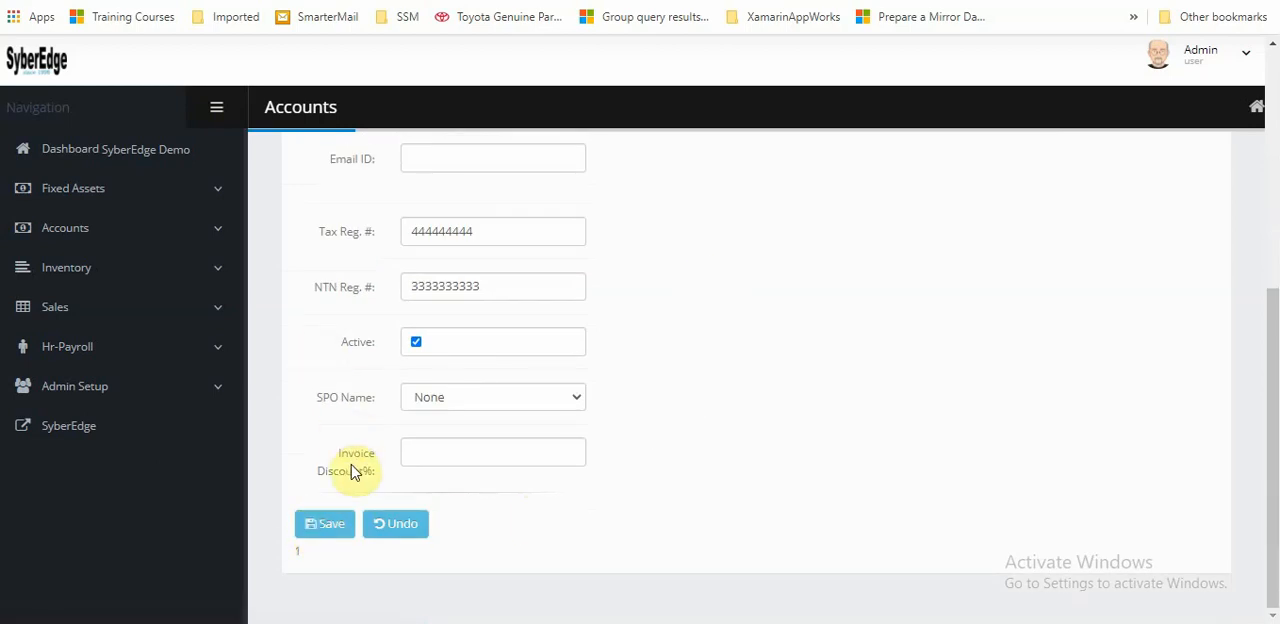
pyautogui.click(396, 523)
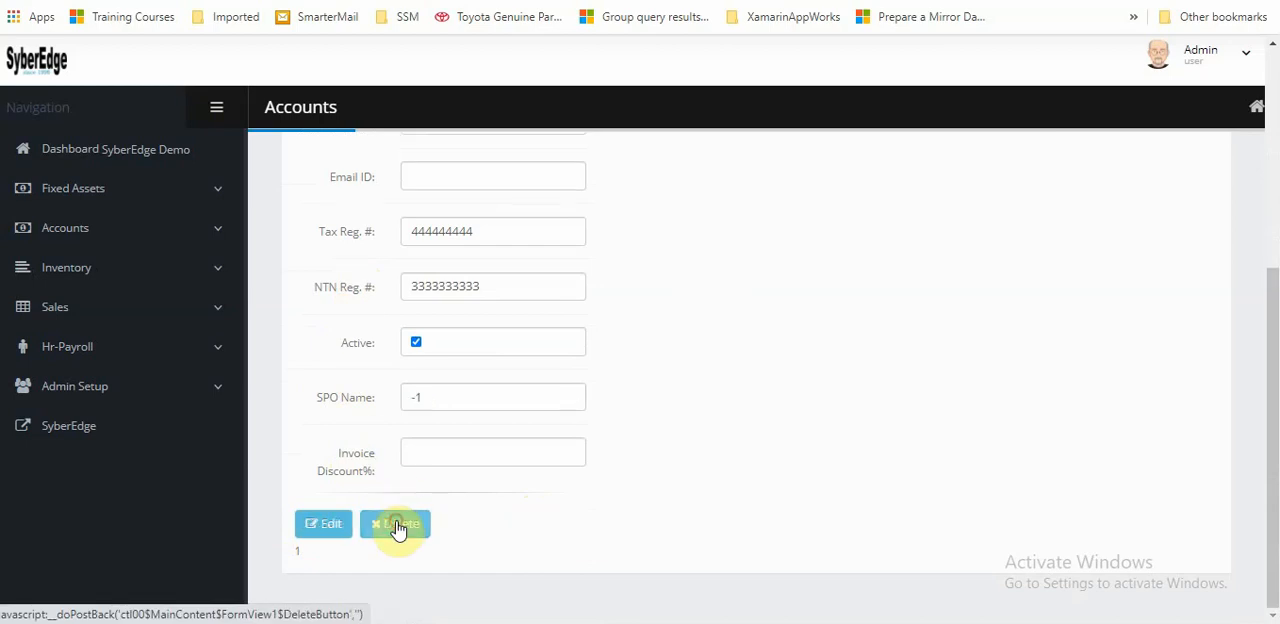
pyautogui.scroll(4, 735, 316)
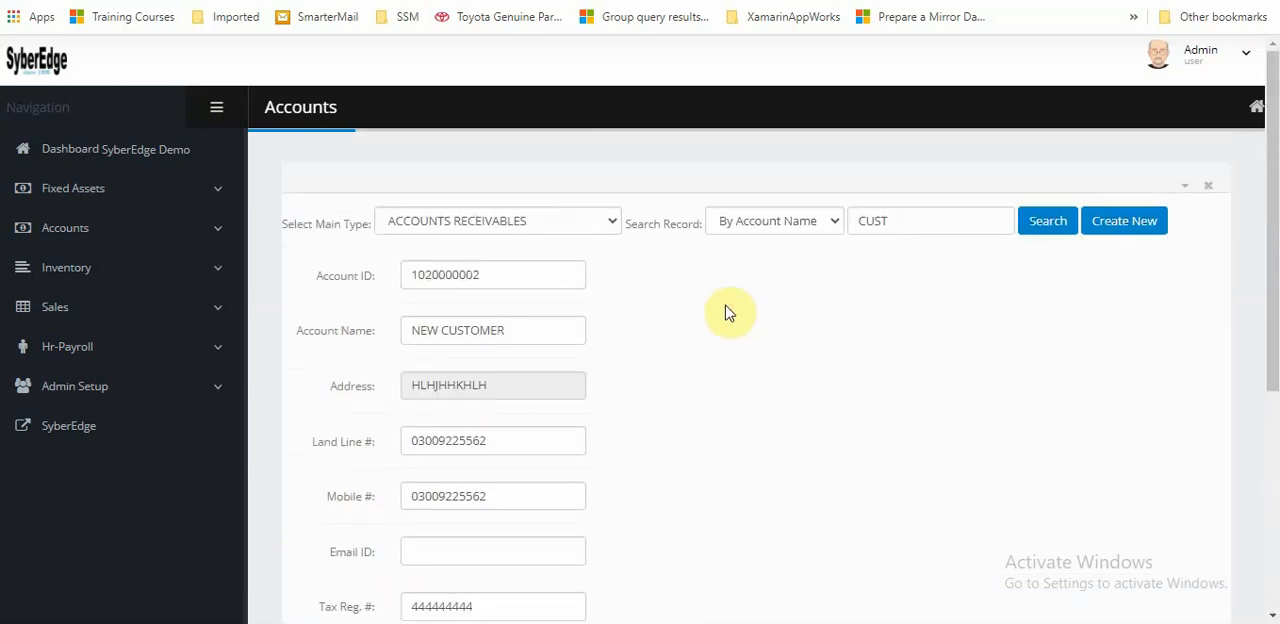